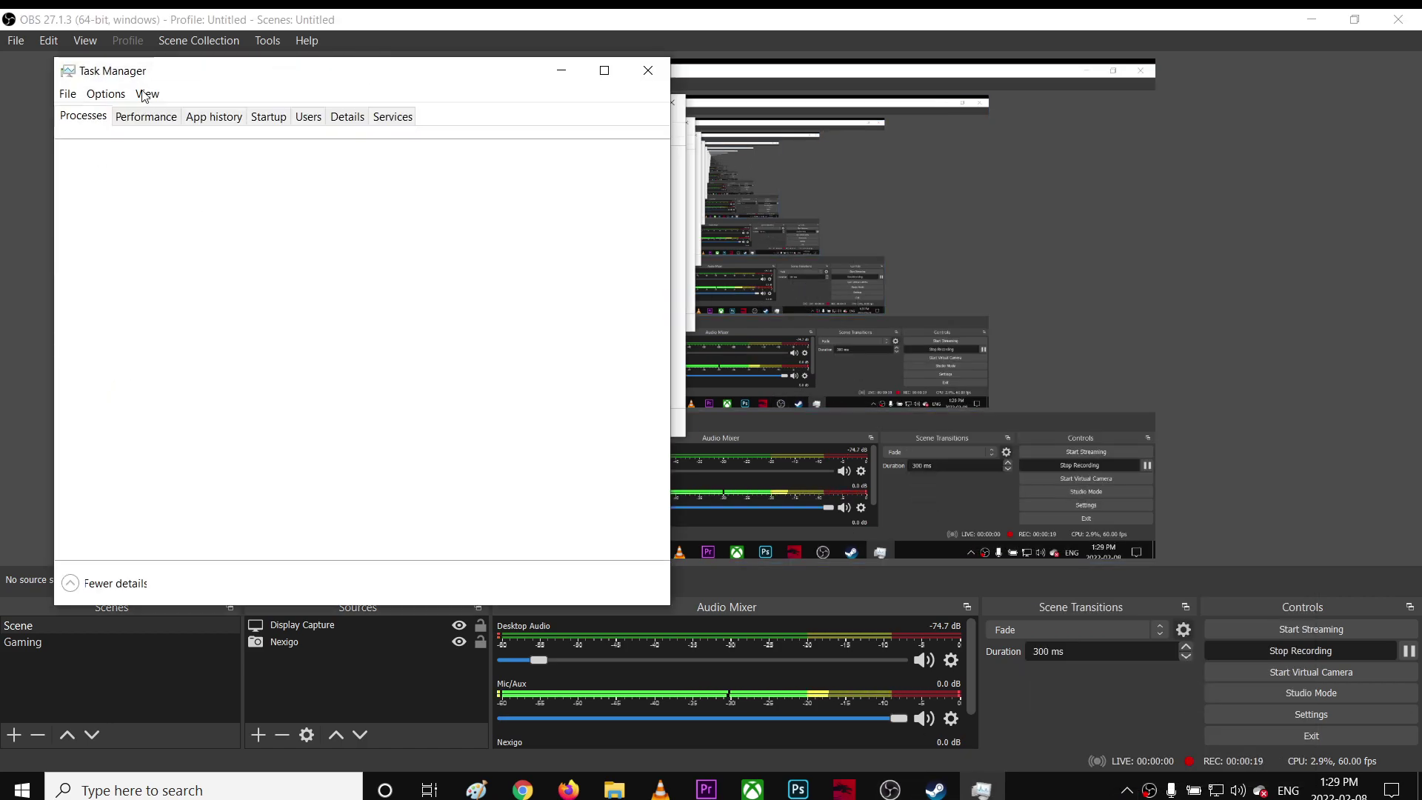
# Step: Select LOSTARK Client in Task Manager's process list and end its task
pyautogui.click(173, 383)
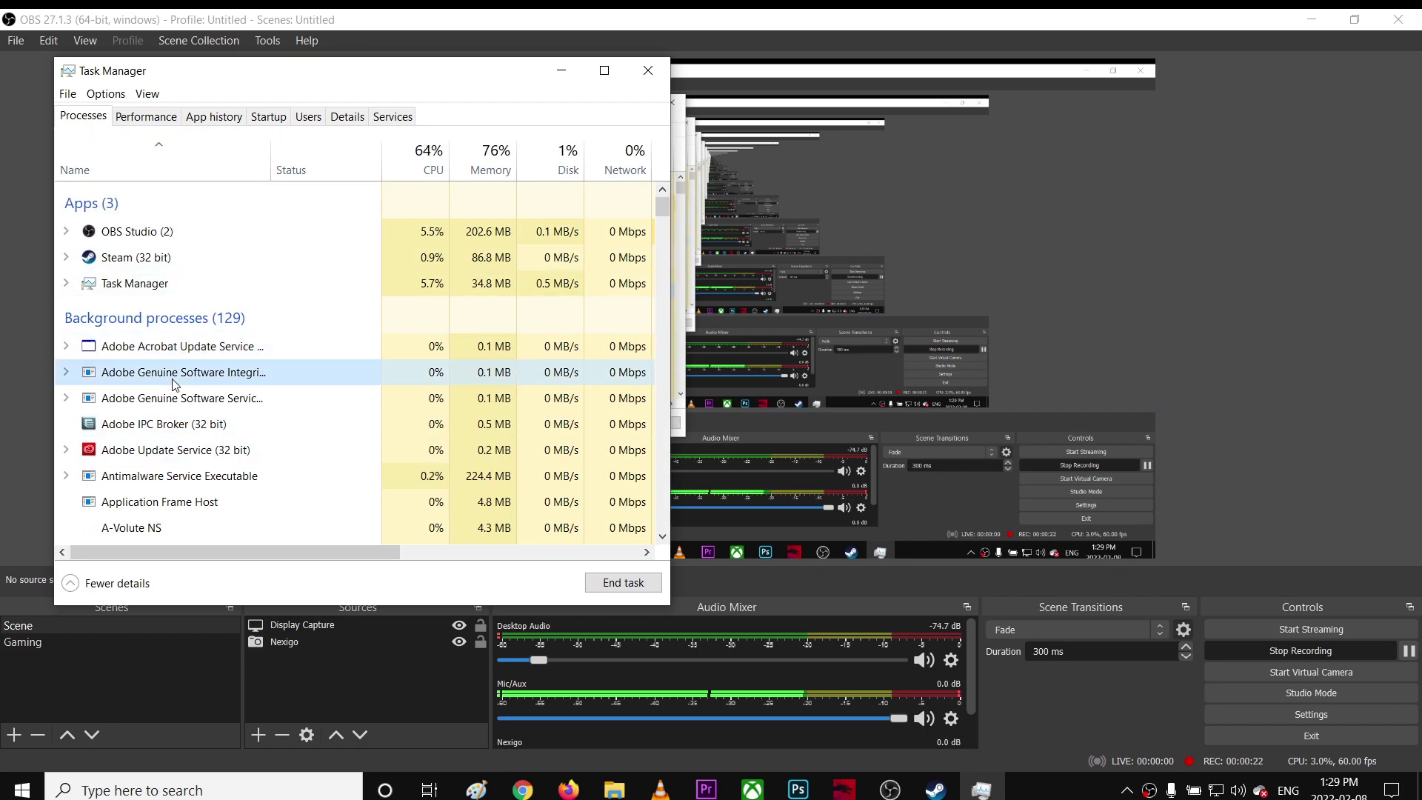
pyautogui.press('l')
pyautogui.press('o')
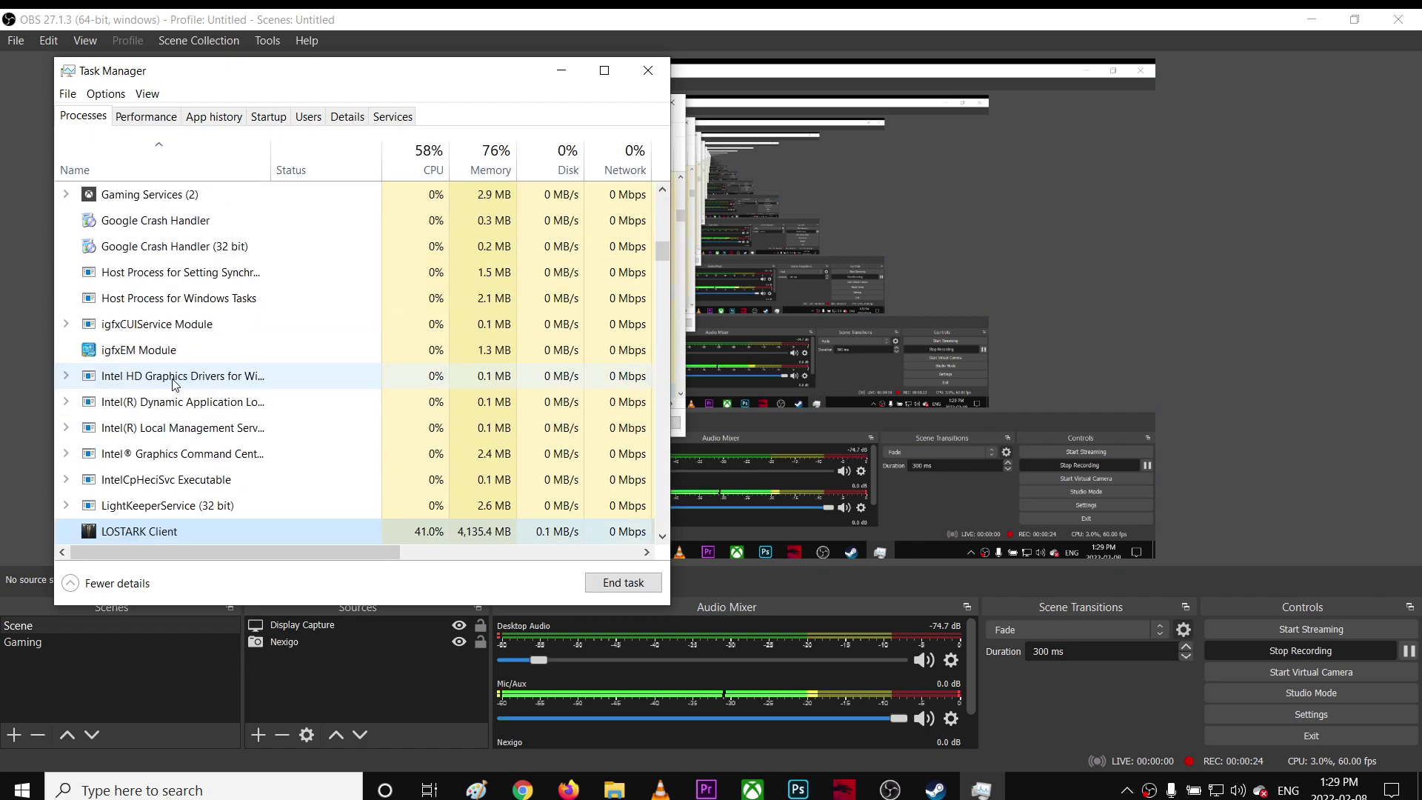
pyautogui.scroll(-1, 189, 456)
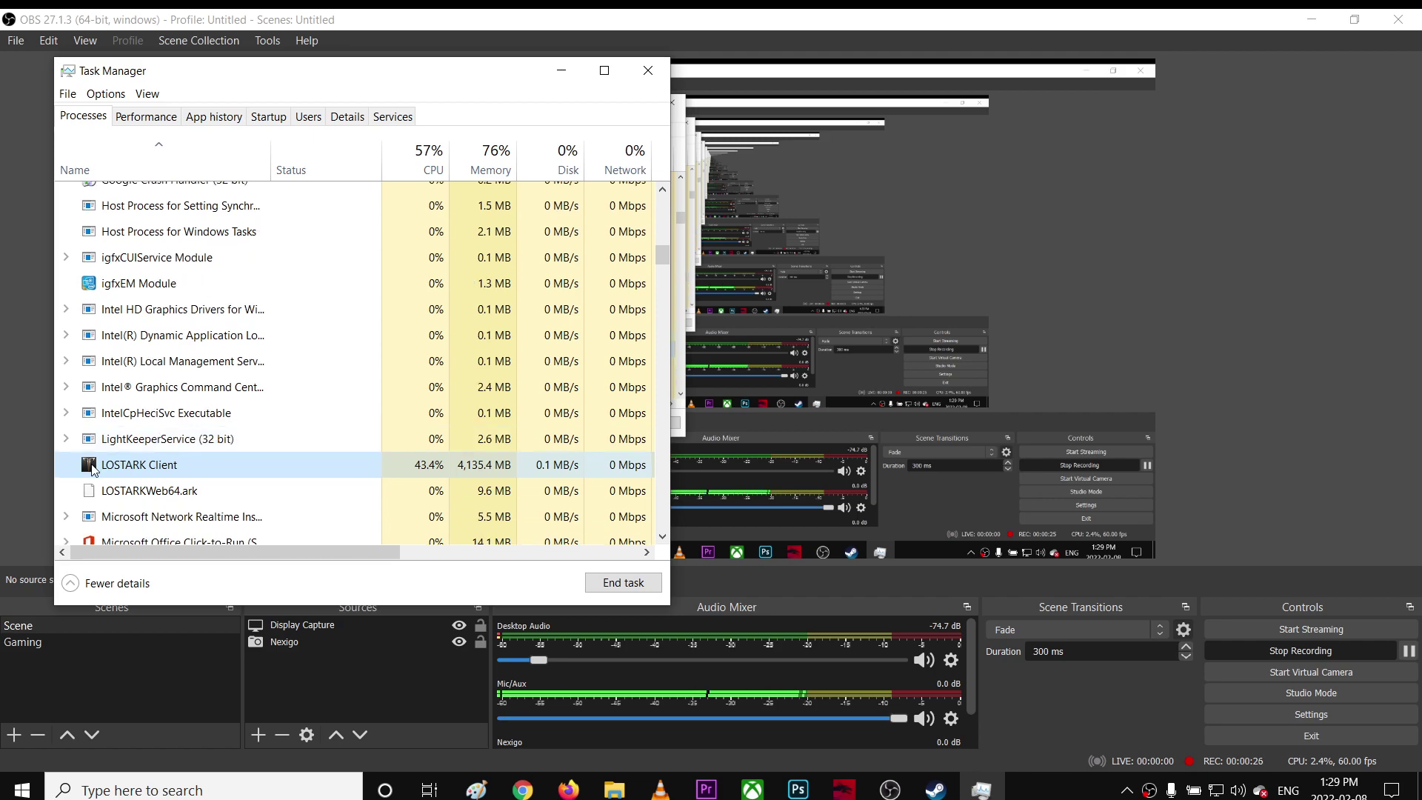
pyautogui.click(614, 582)
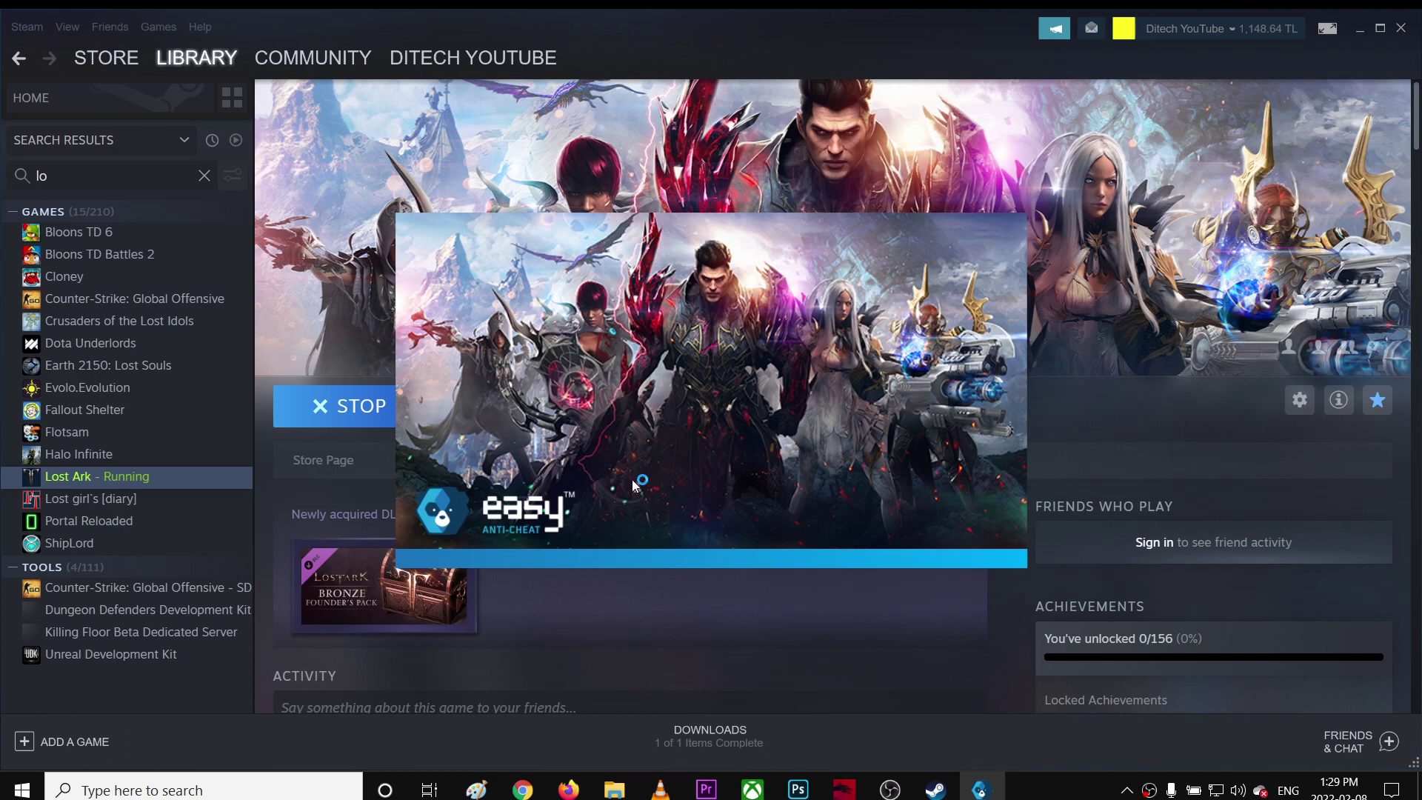
# Step: Show the three friends who wishlisted Lost Ark and bring the launching game window forward
pyautogui.click(1152, 543)
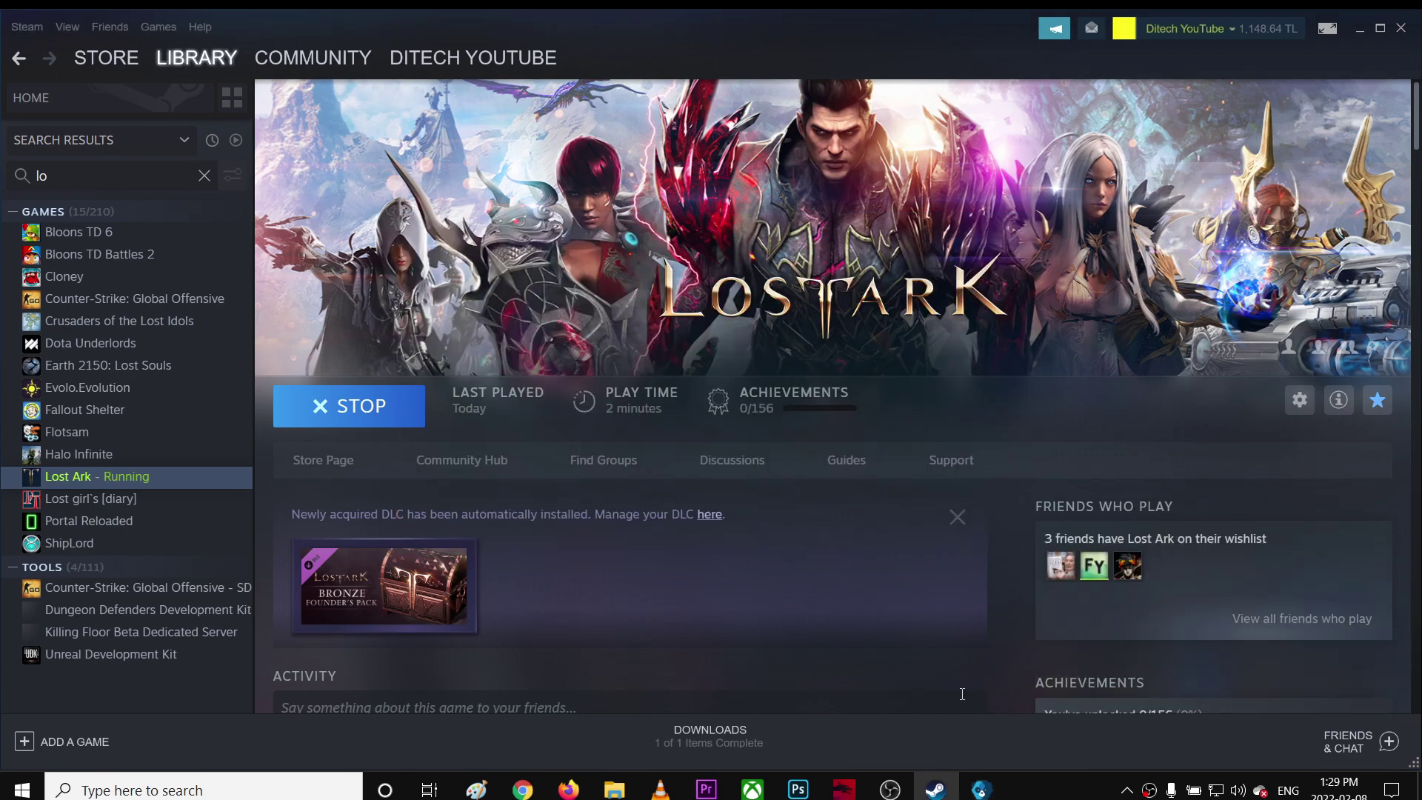
pyautogui.click(979, 790)
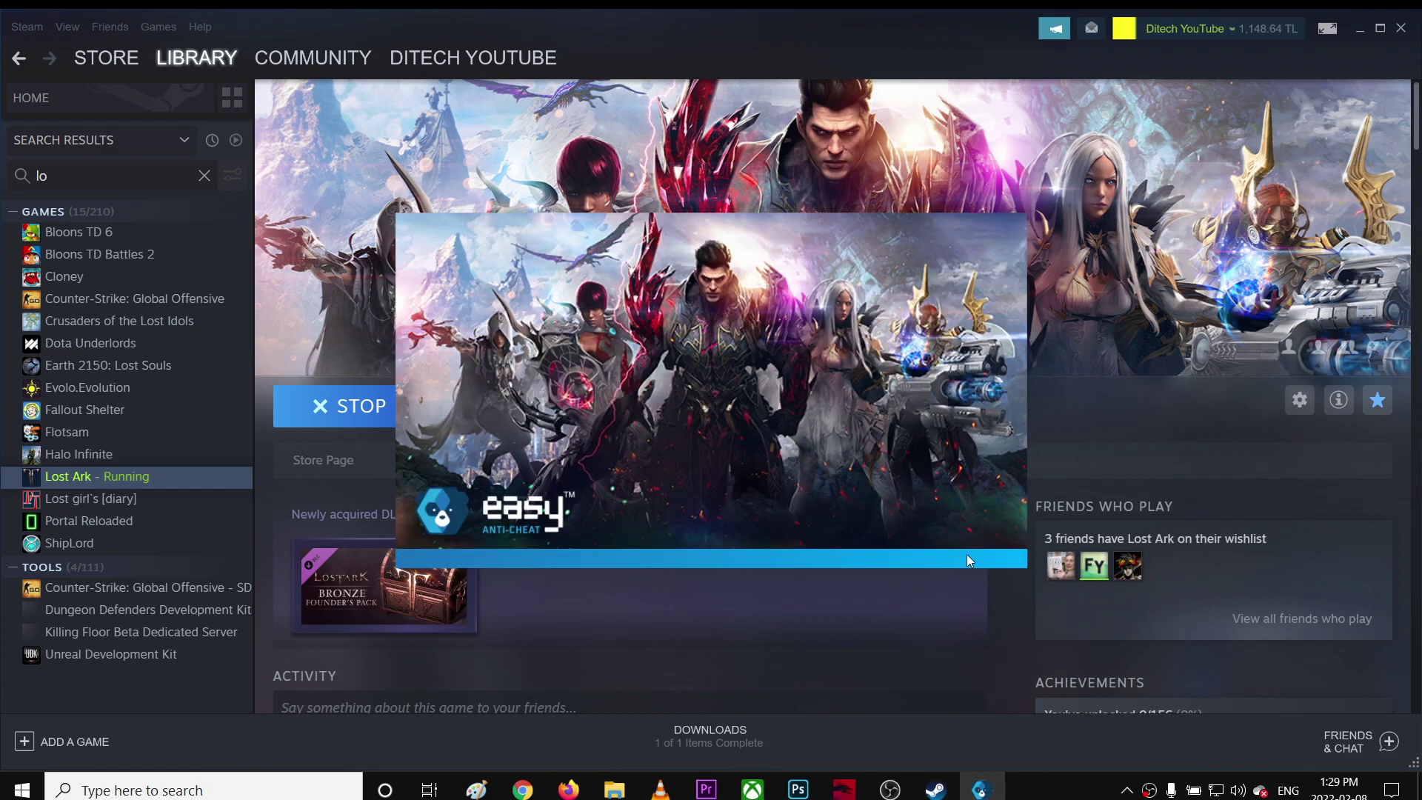
pyautogui.click(1127, 790)
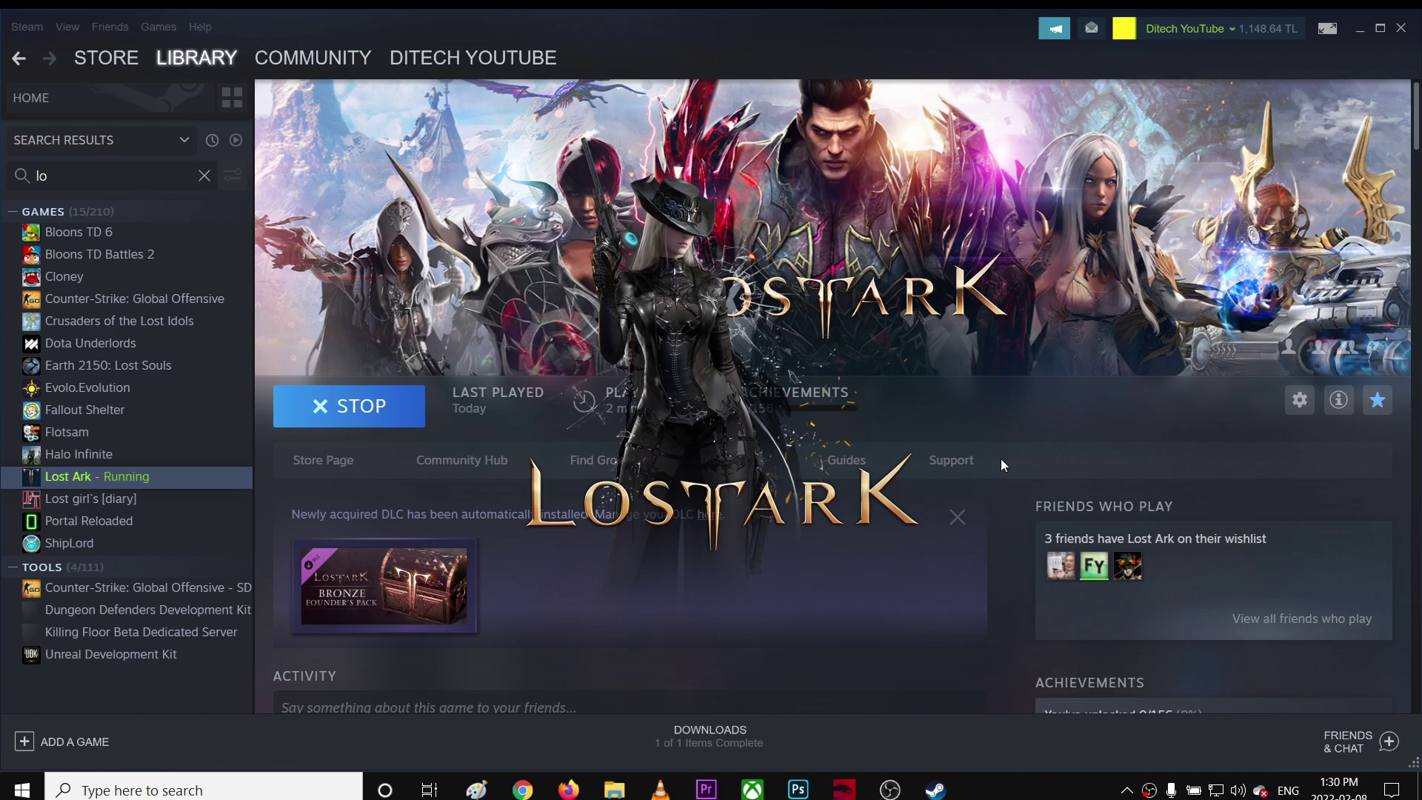
pyautogui.scroll(-2, 1184, 504)
pyautogui.scroll(2, 1182, 503)
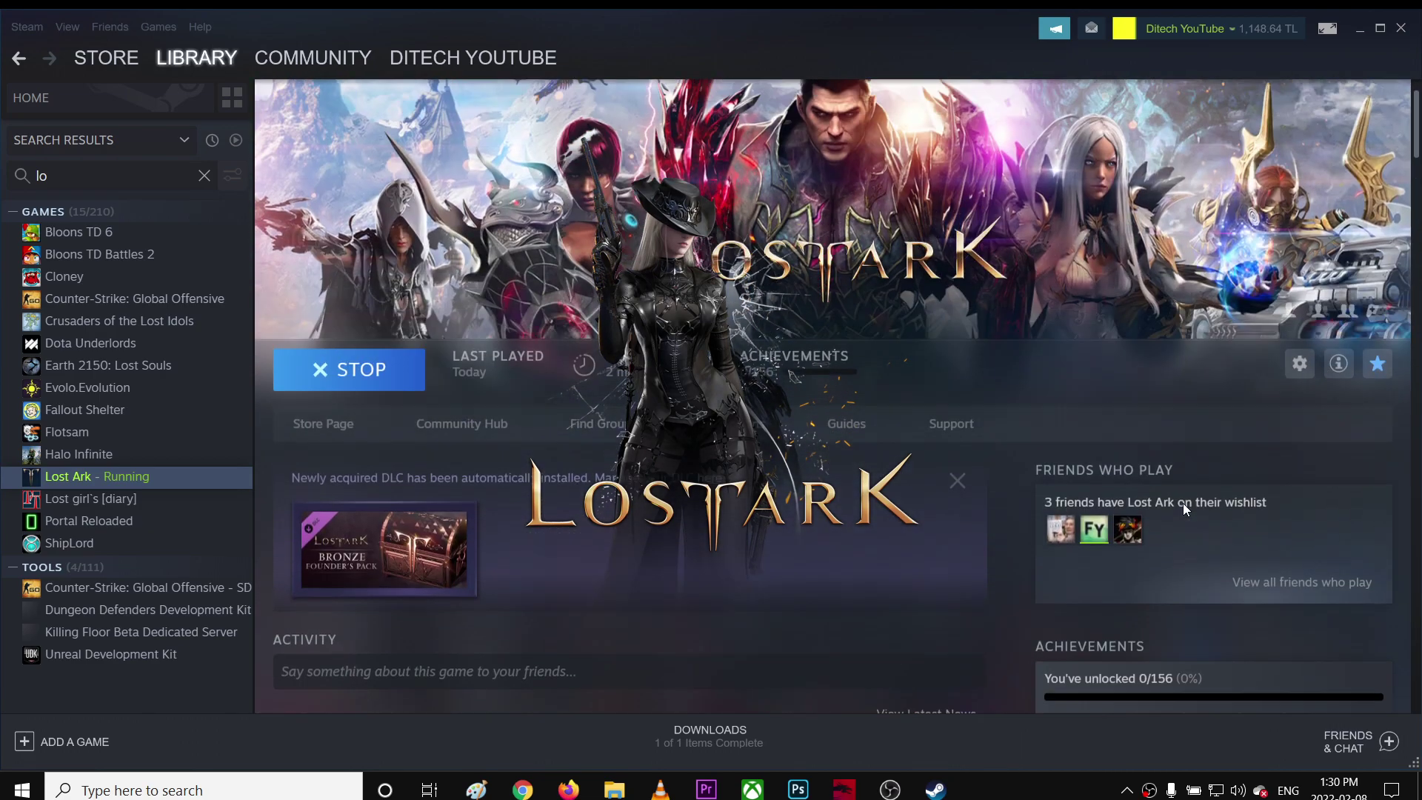
pyautogui.scroll(-3, 1181, 503)
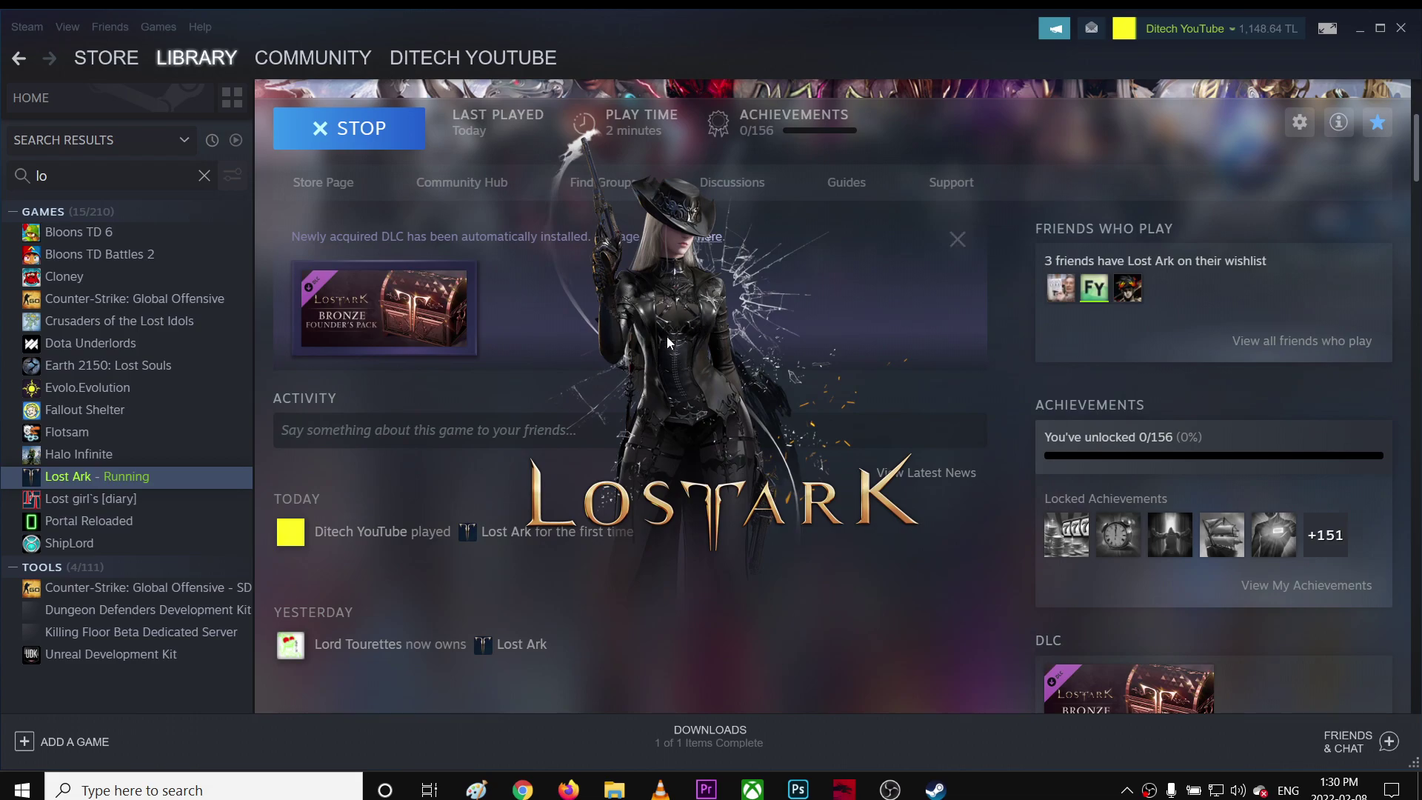
pyautogui.scroll(3, 928, 517)
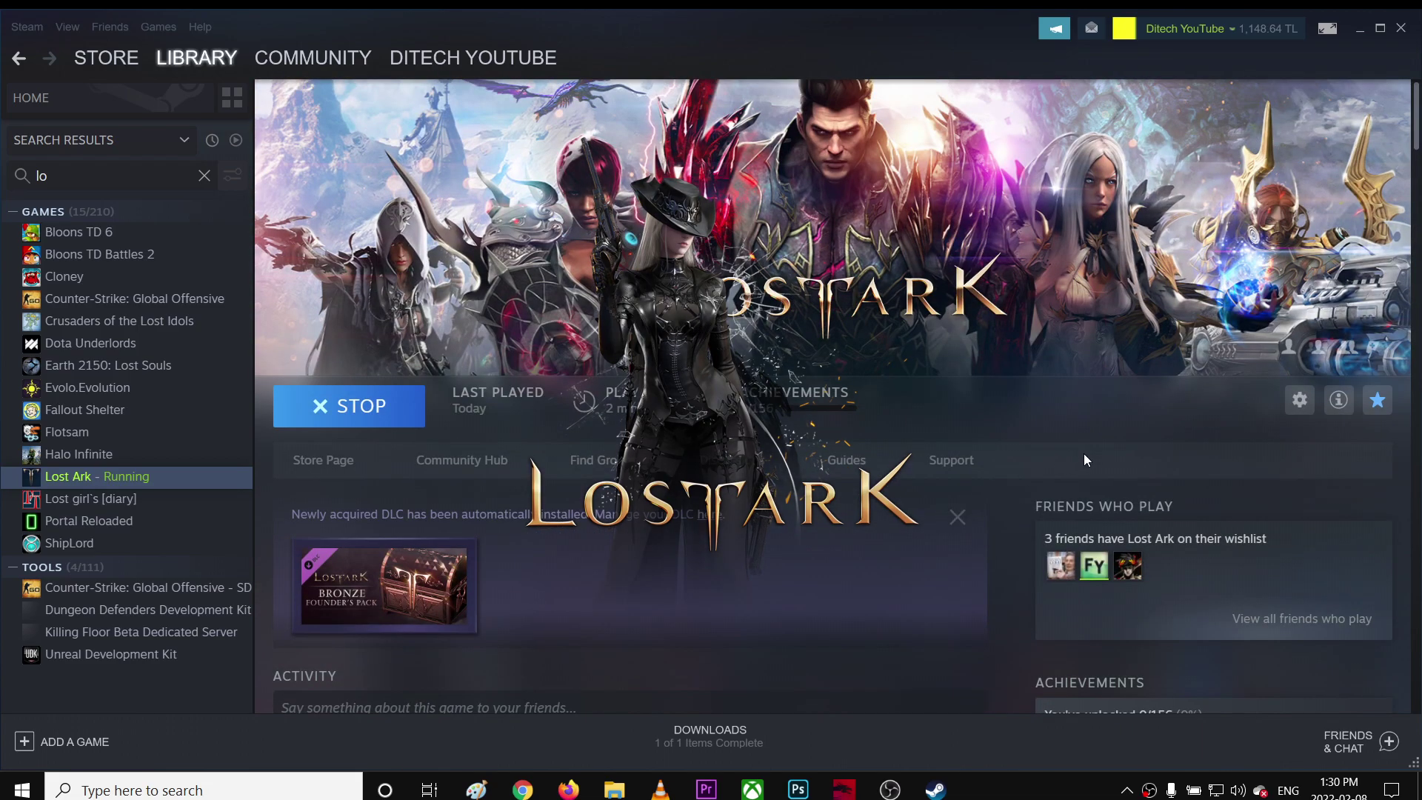
pyautogui.scroll(-3, 1084, 459)
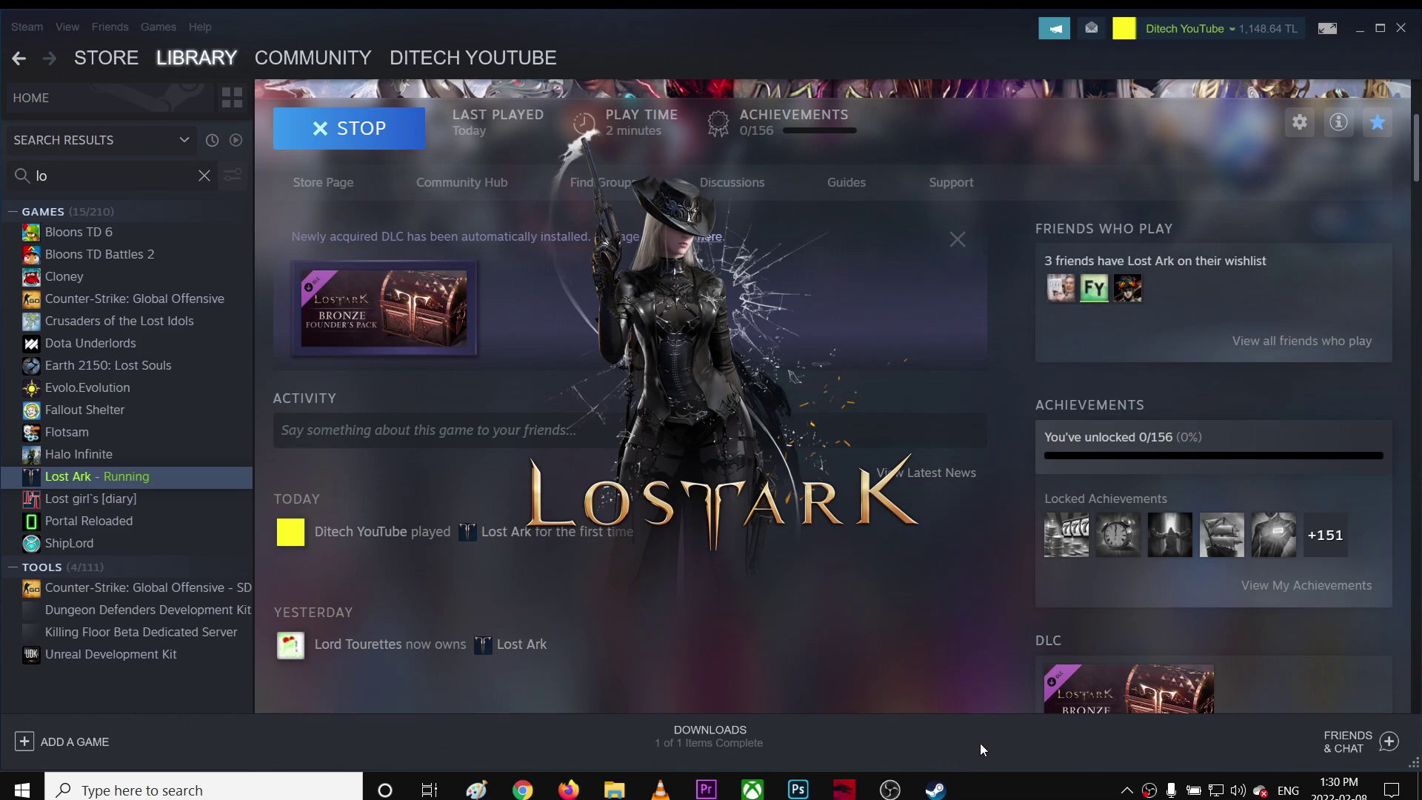
pyautogui.click(1126, 790)
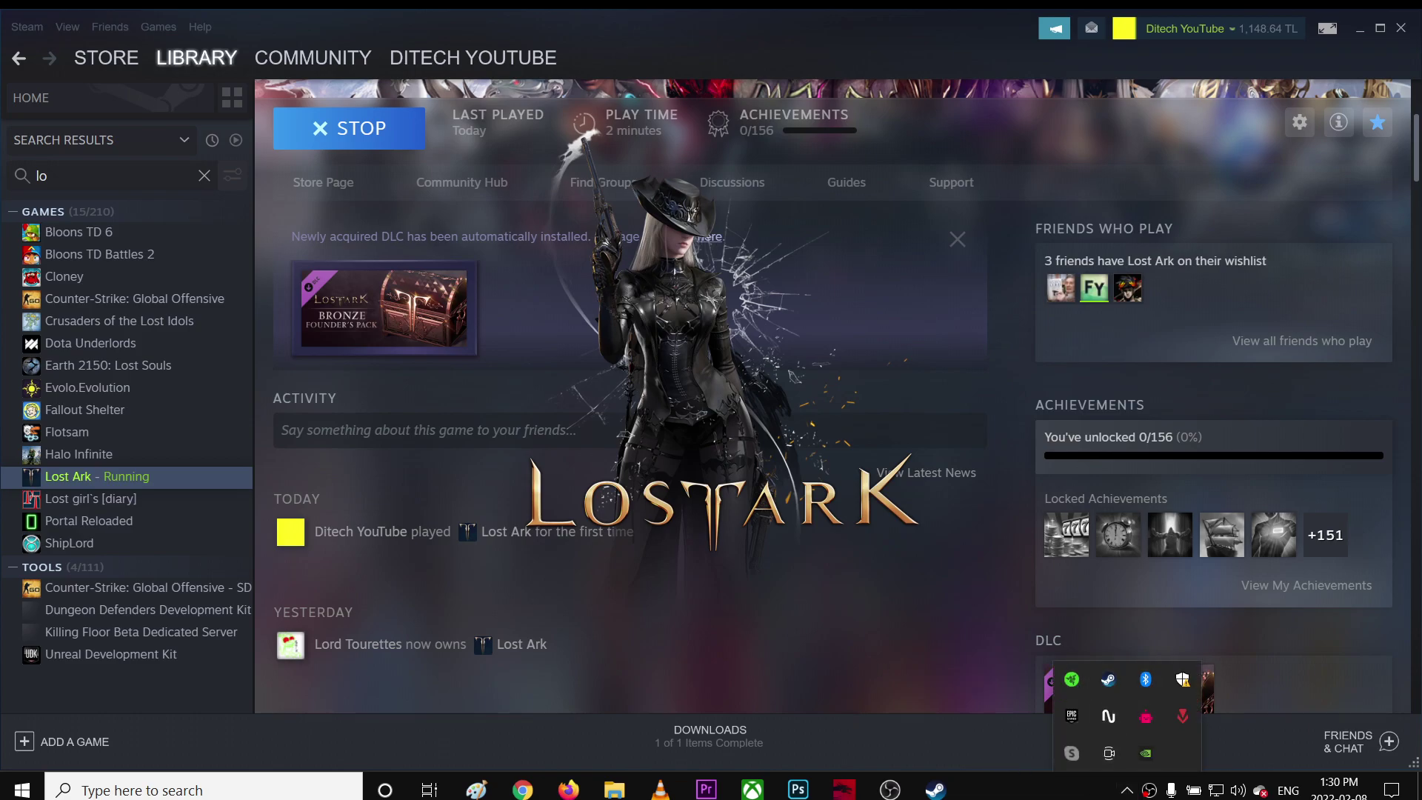
# Step: Open Task Manager from the taskbar, select LOSTARK Client, then minimize Task Manager
pyautogui.rightClick(1017, 790)
pyautogui.click(1077, 723)
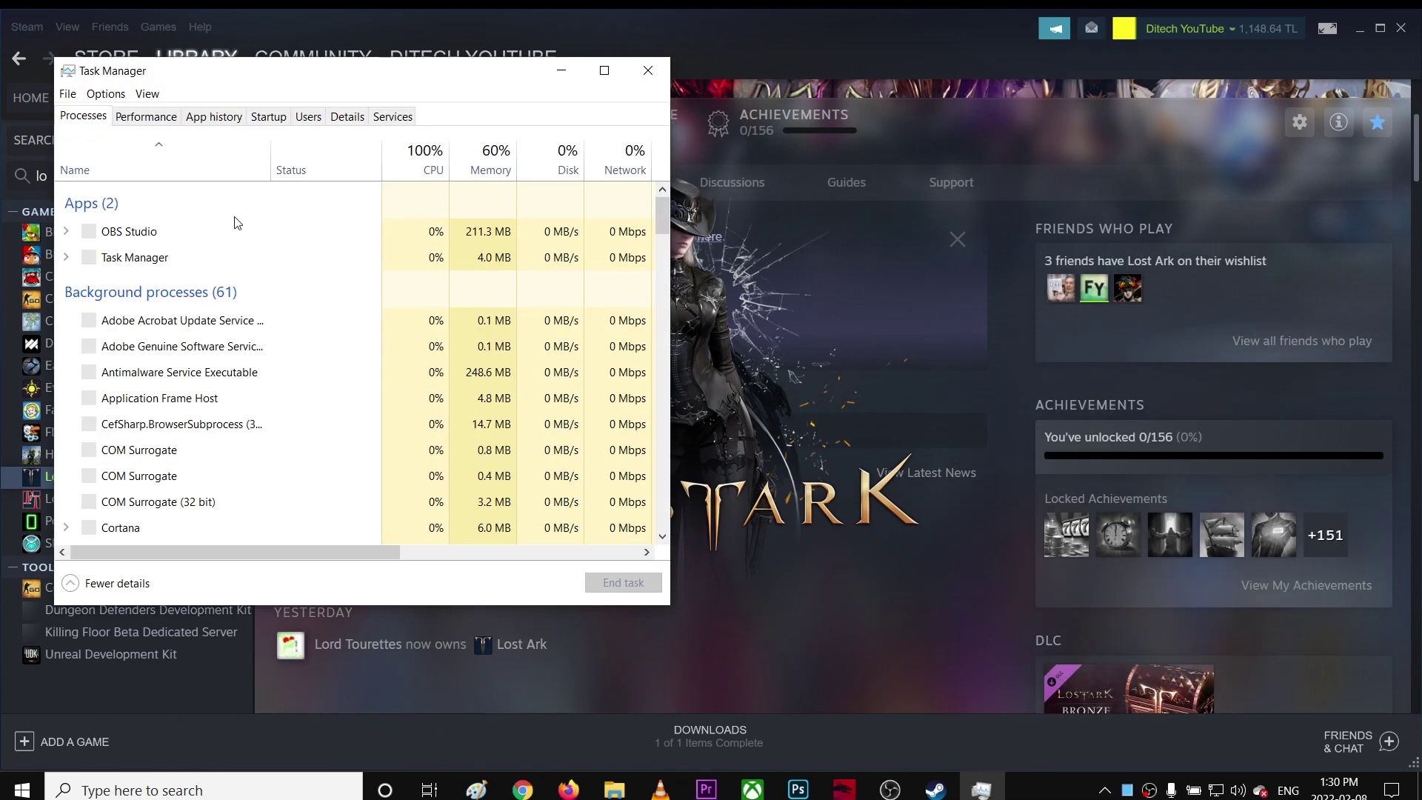
pyautogui.click(166, 351)
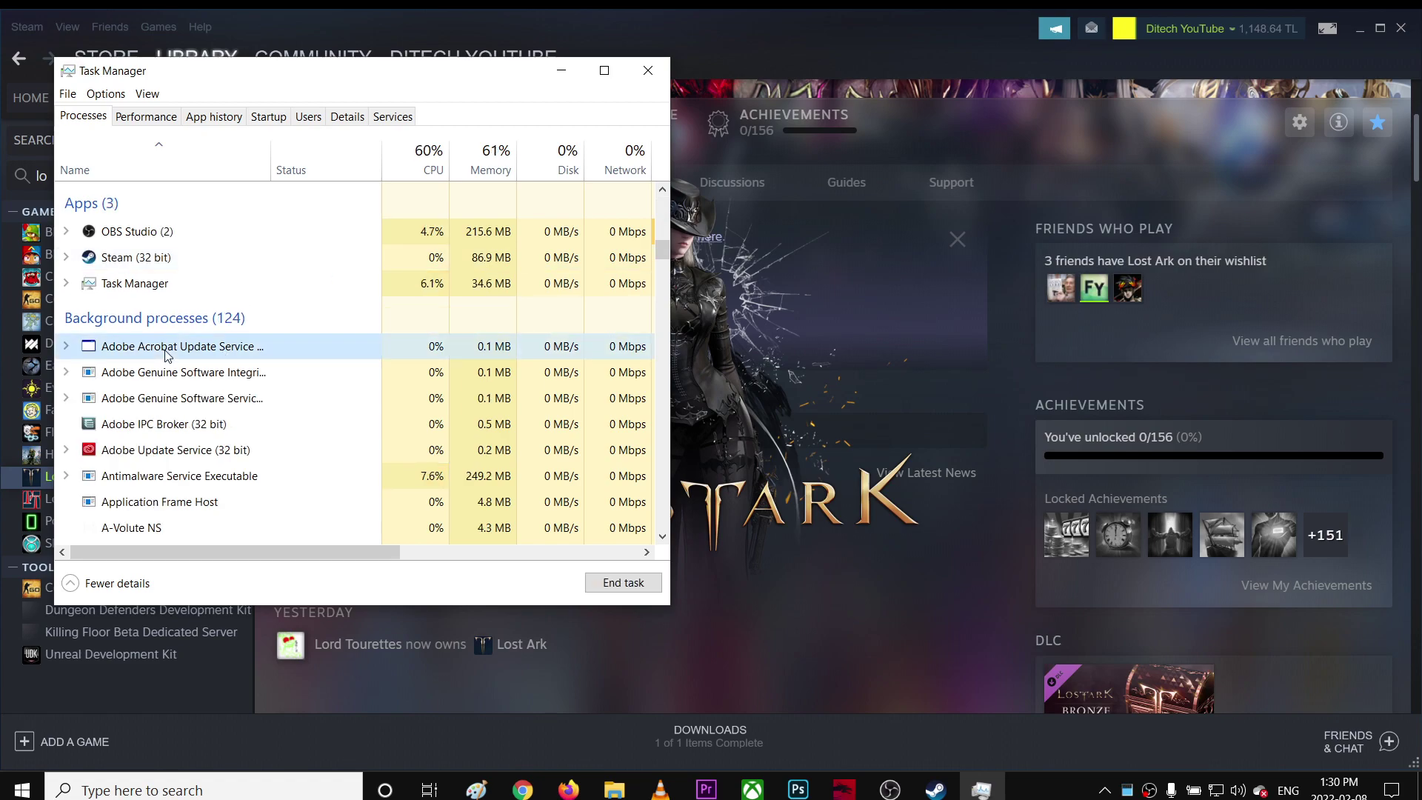
pyautogui.press('l')
pyautogui.scroll(-2, 167, 356)
pyautogui.click(175, 445)
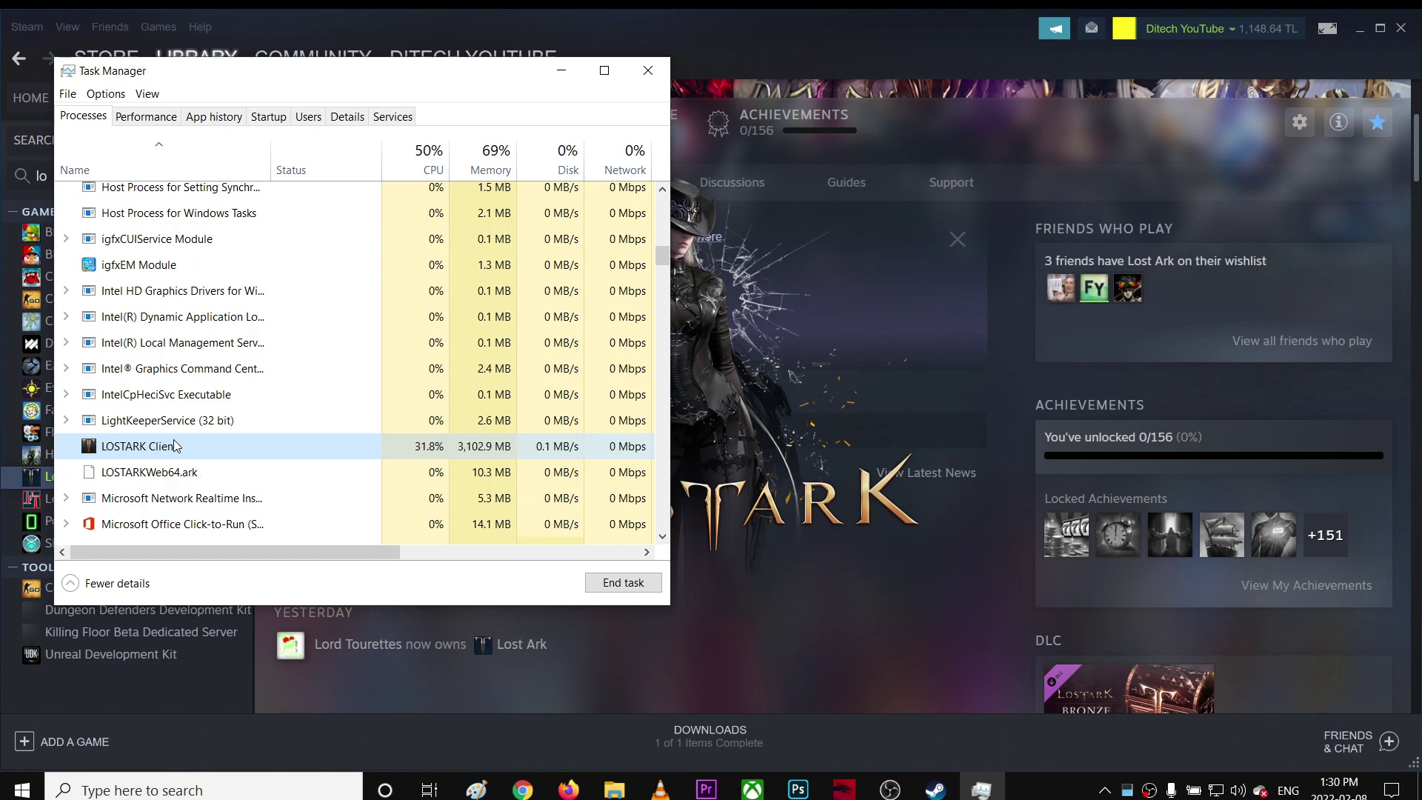
pyautogui.click(561, 70)
pyautogui.scroll(3, 853, 647)
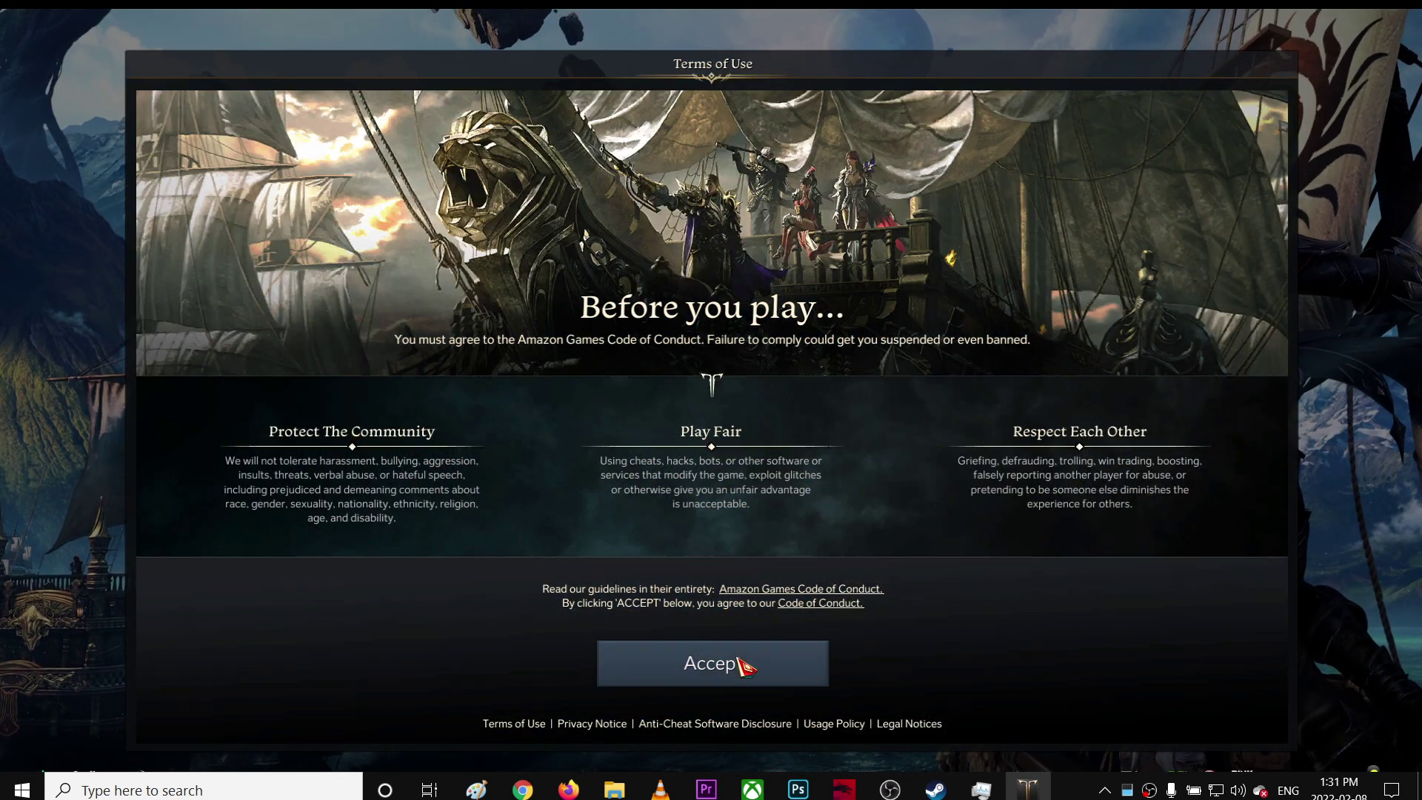
# Step: Accept Lost Ark's Terms of Use, then enter the Galatur server
pyautogui.click(739, 663)
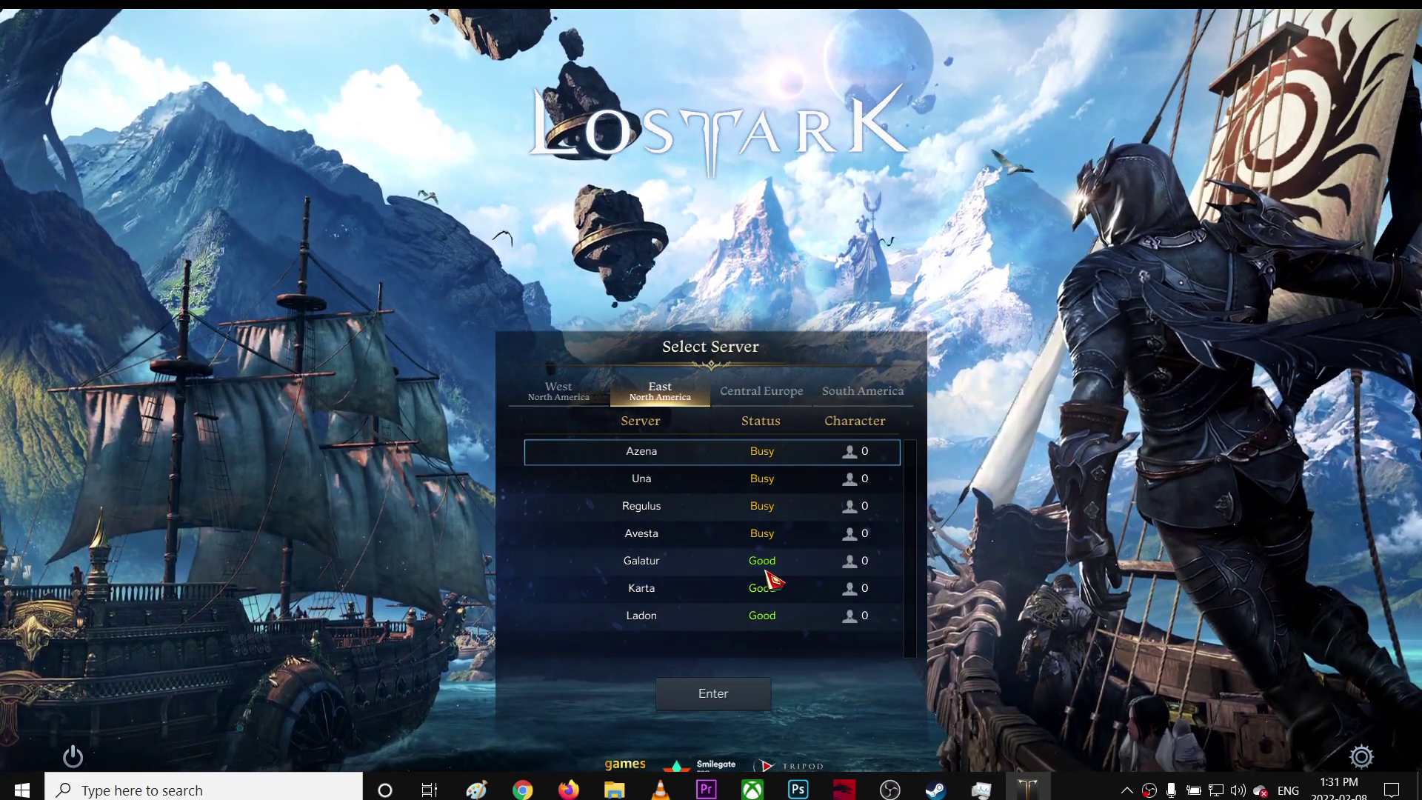
pyautogui.click(764, 567)
pyautogui.click(716, 698)
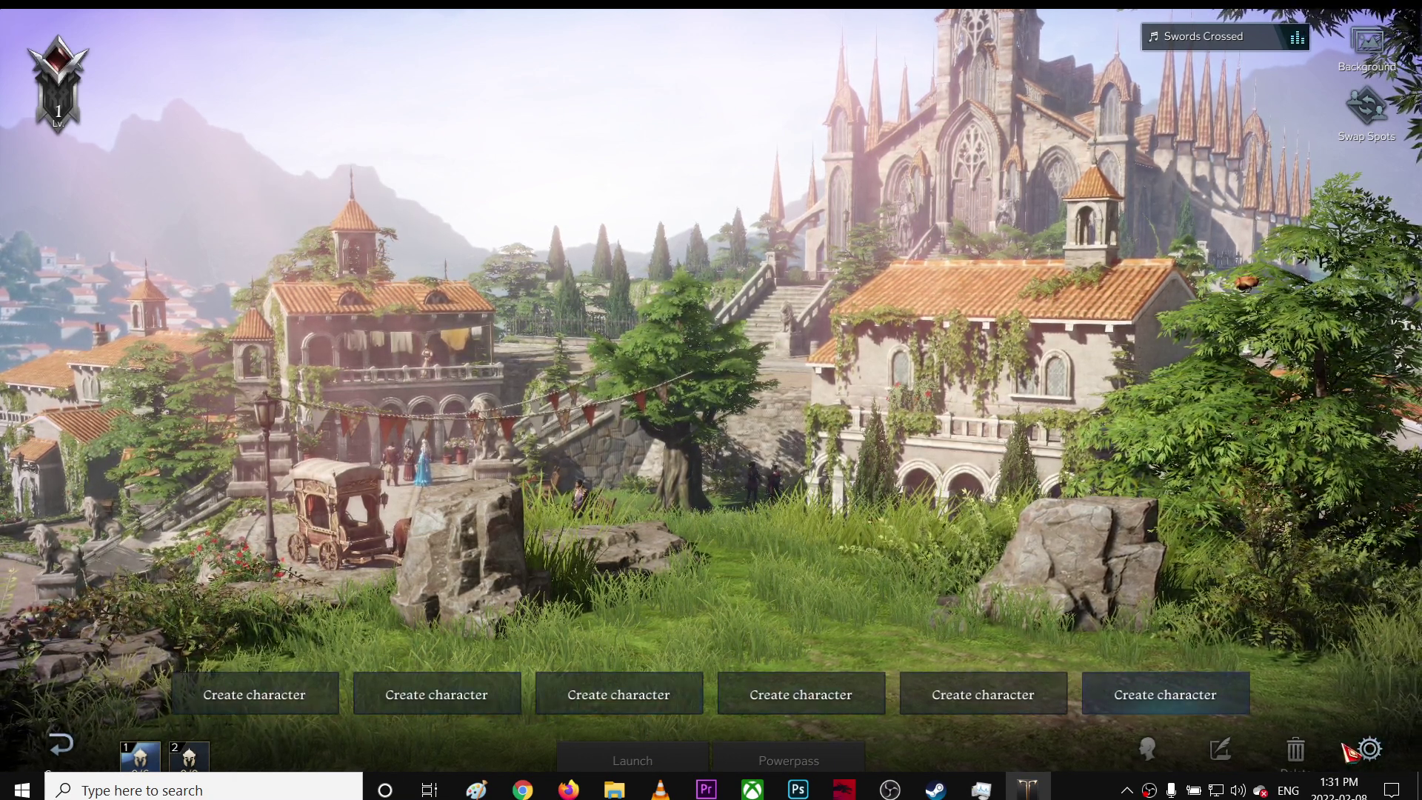
# Step: Set Lost Ark's Audio master volume to 1%, then apply and close settings
pyautogui.press('Escape')
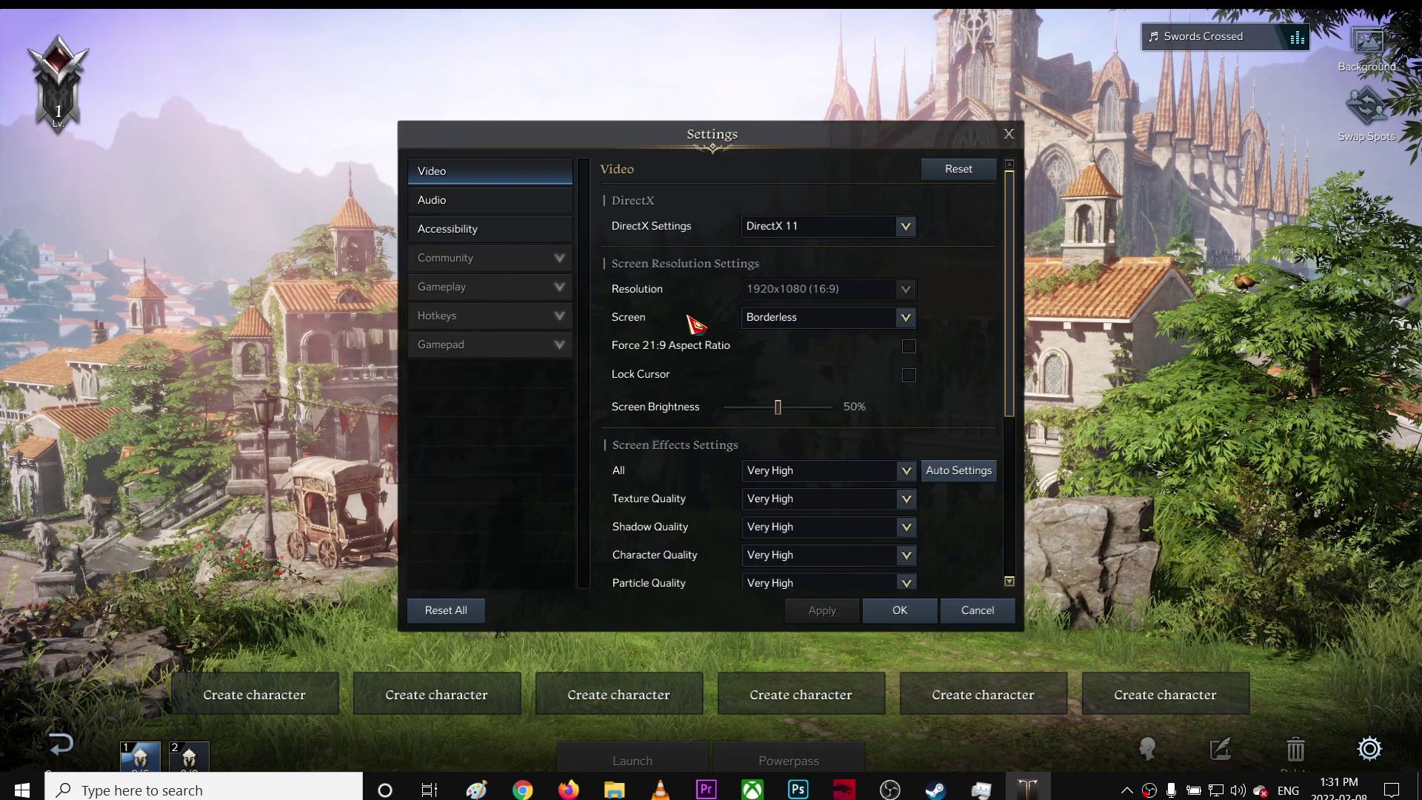
pyautogui.click(488, 200)
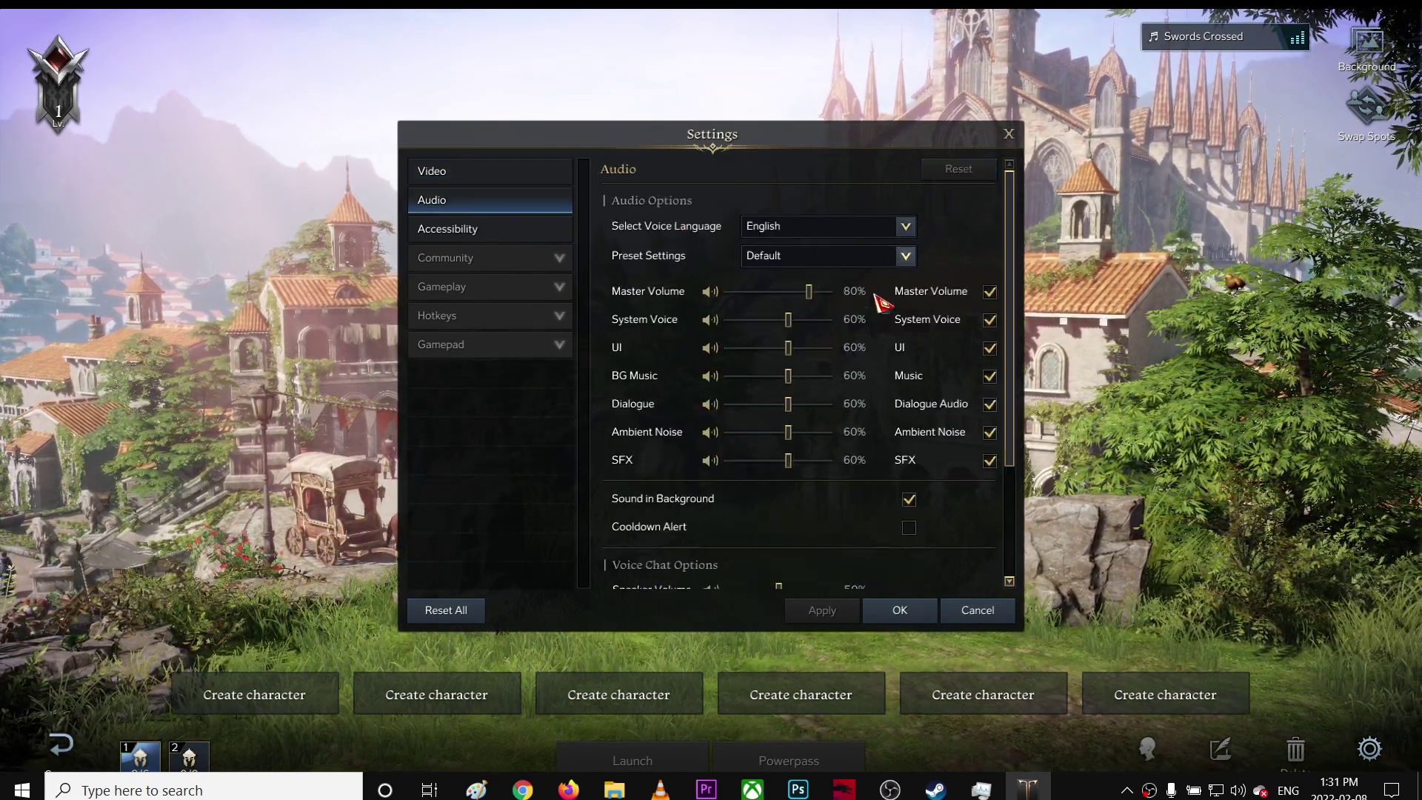
pyautogui.moveTo(808, 291); pyautogui.dragTo(677, 309)
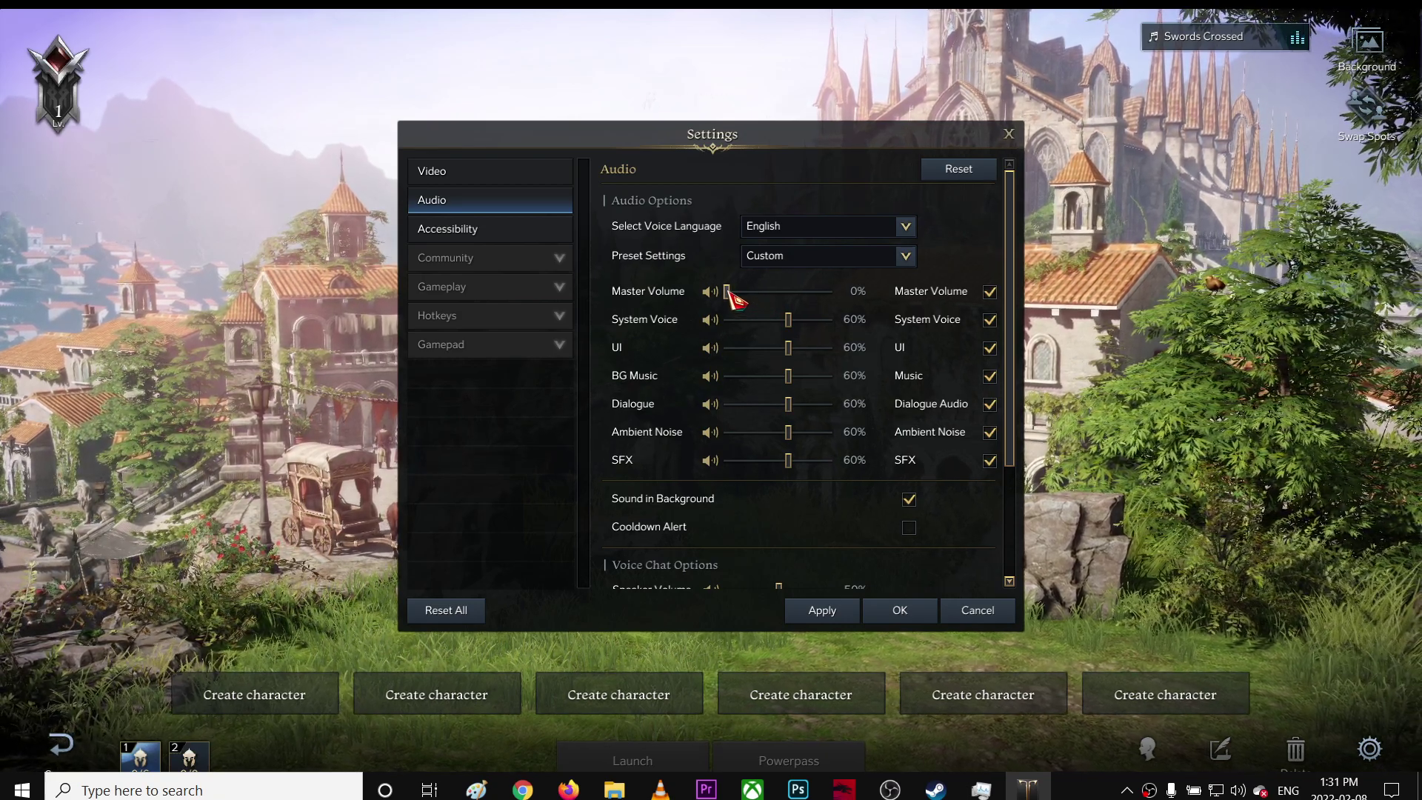
pyautogui.click(728, 292)
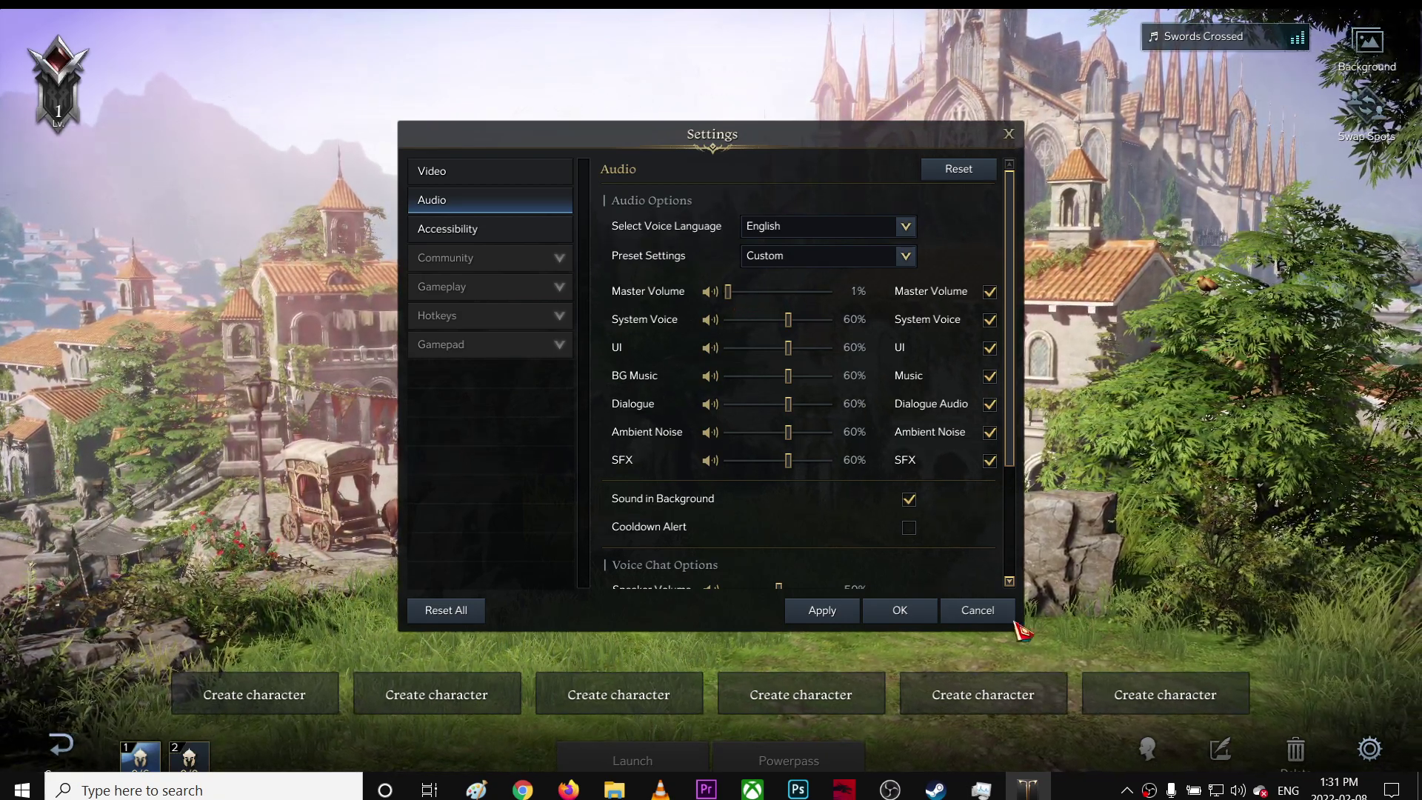
pyautogui.click(826, 612)
pyautogui.click(890, 614)
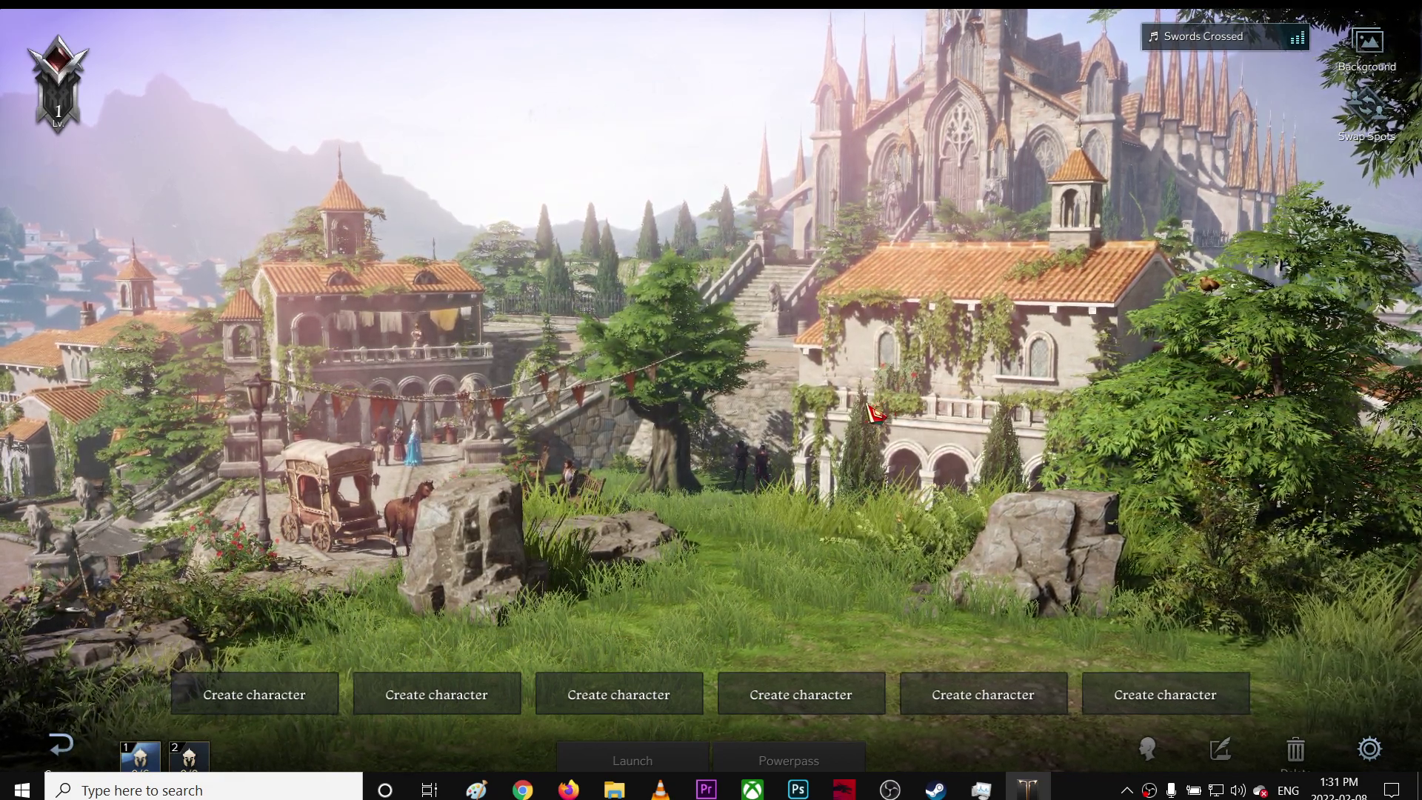
# Step: Restart Windows Explorer from Task Manager, minimize Task Manager, and bring up the Start menu
pyautogui.rightClick(1090, 786)
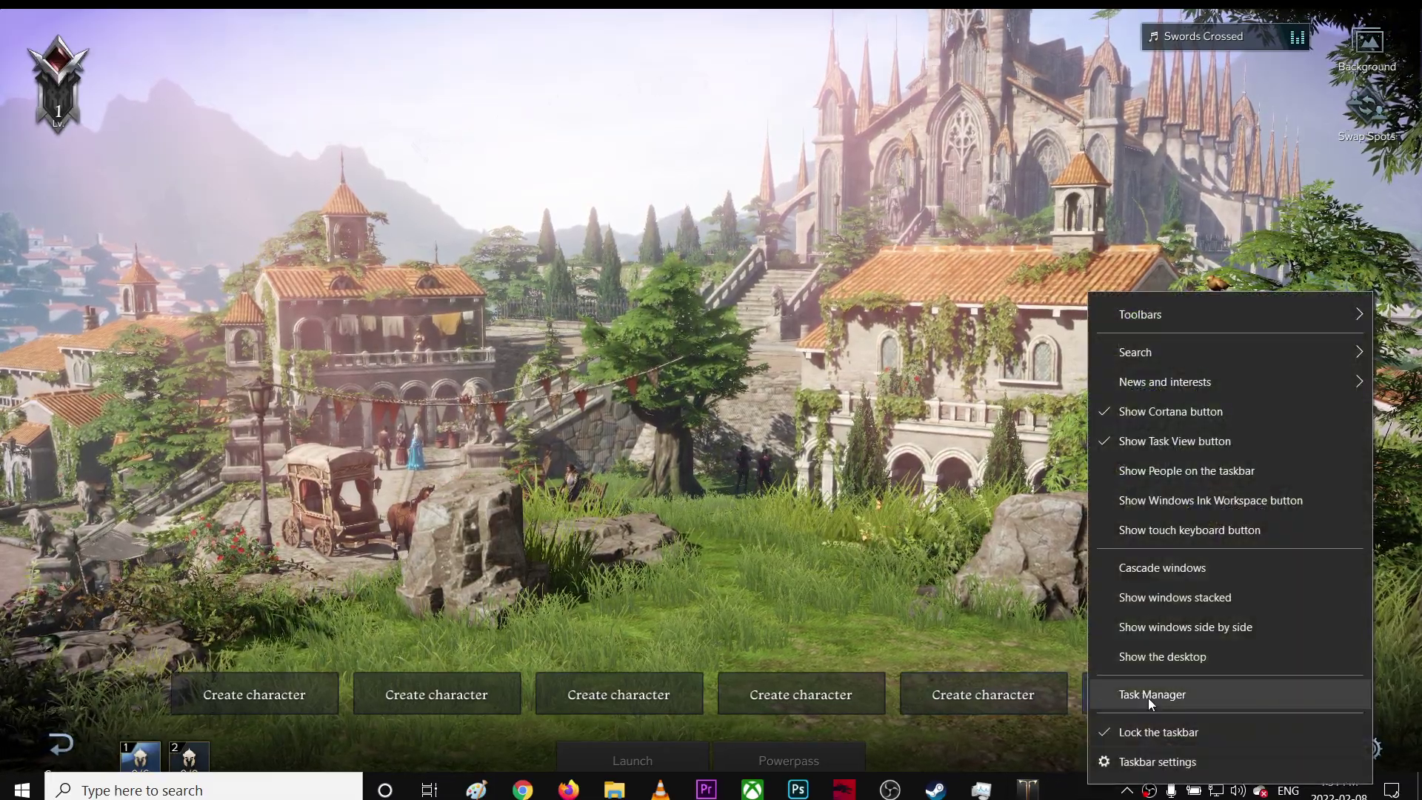
pyautogui.click(1151, 694)
pyautogui.scroll(-10, 159, 305)
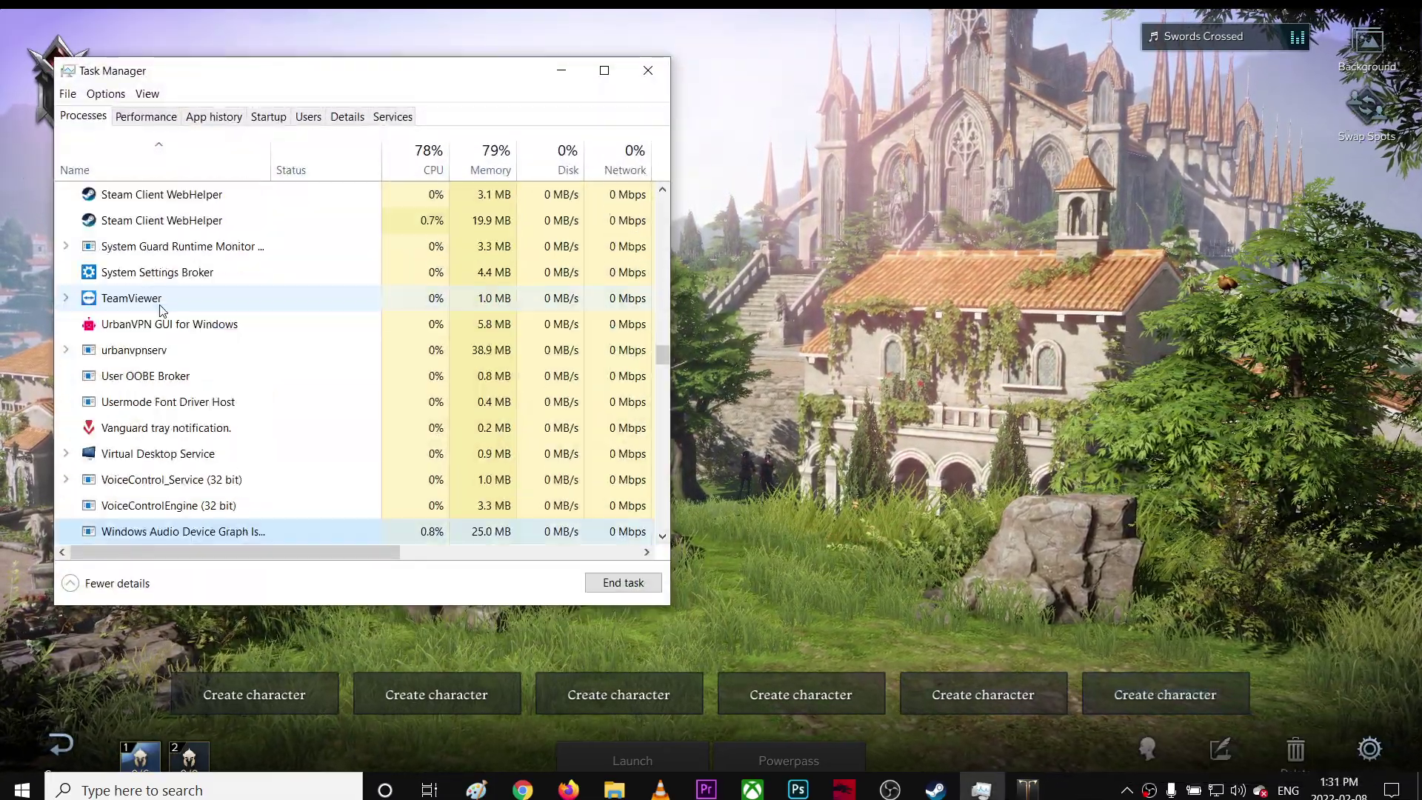
pyautogui.scroll(-1, 160, 309)
pyautogui.scroll(-1, 159, 309)
pyautogui.scroll(-1, 159, 309)
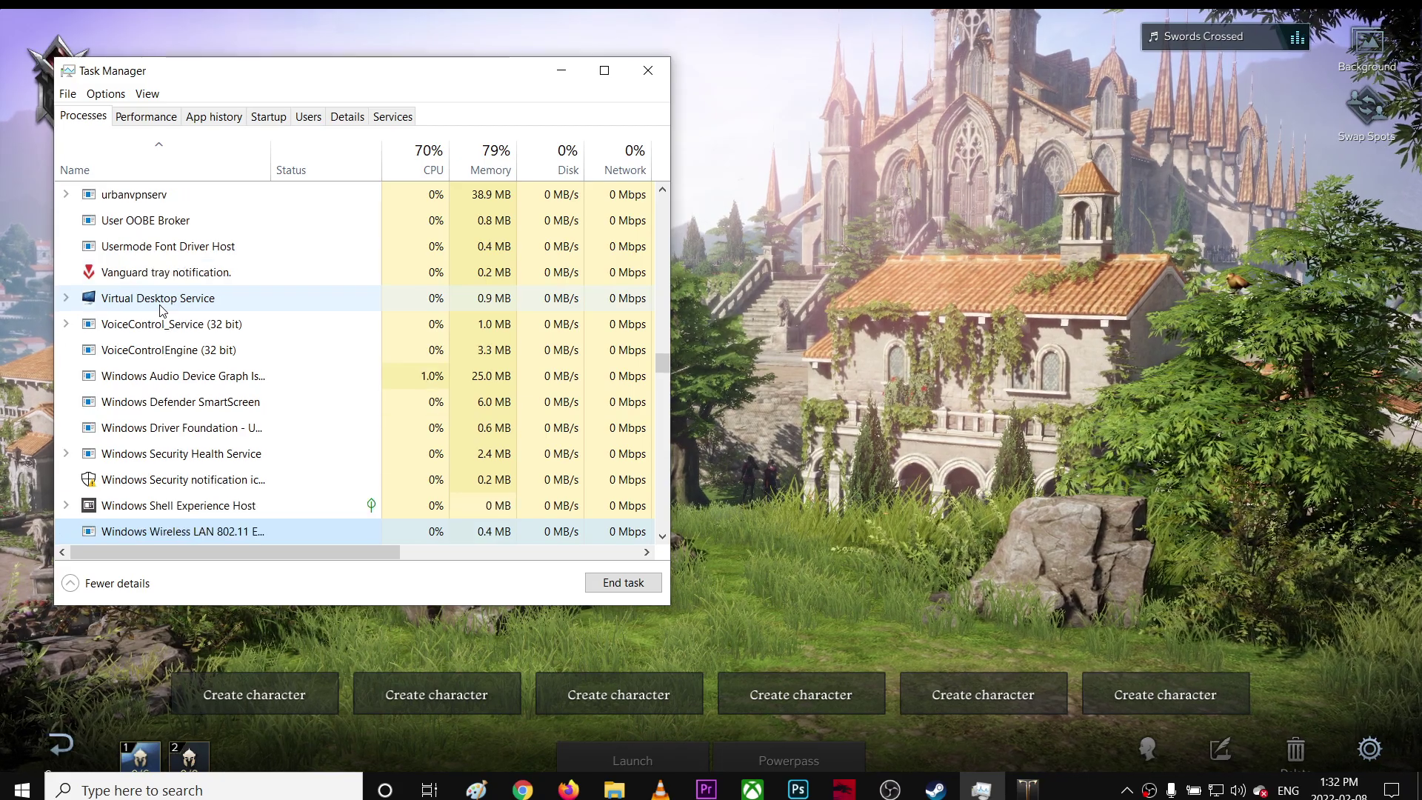
pyautogui.scroll(-1, 159, 309)
pyautogui.scroll(-1, 158, 310)
pyautogui.scroll(-10, 160, 310)
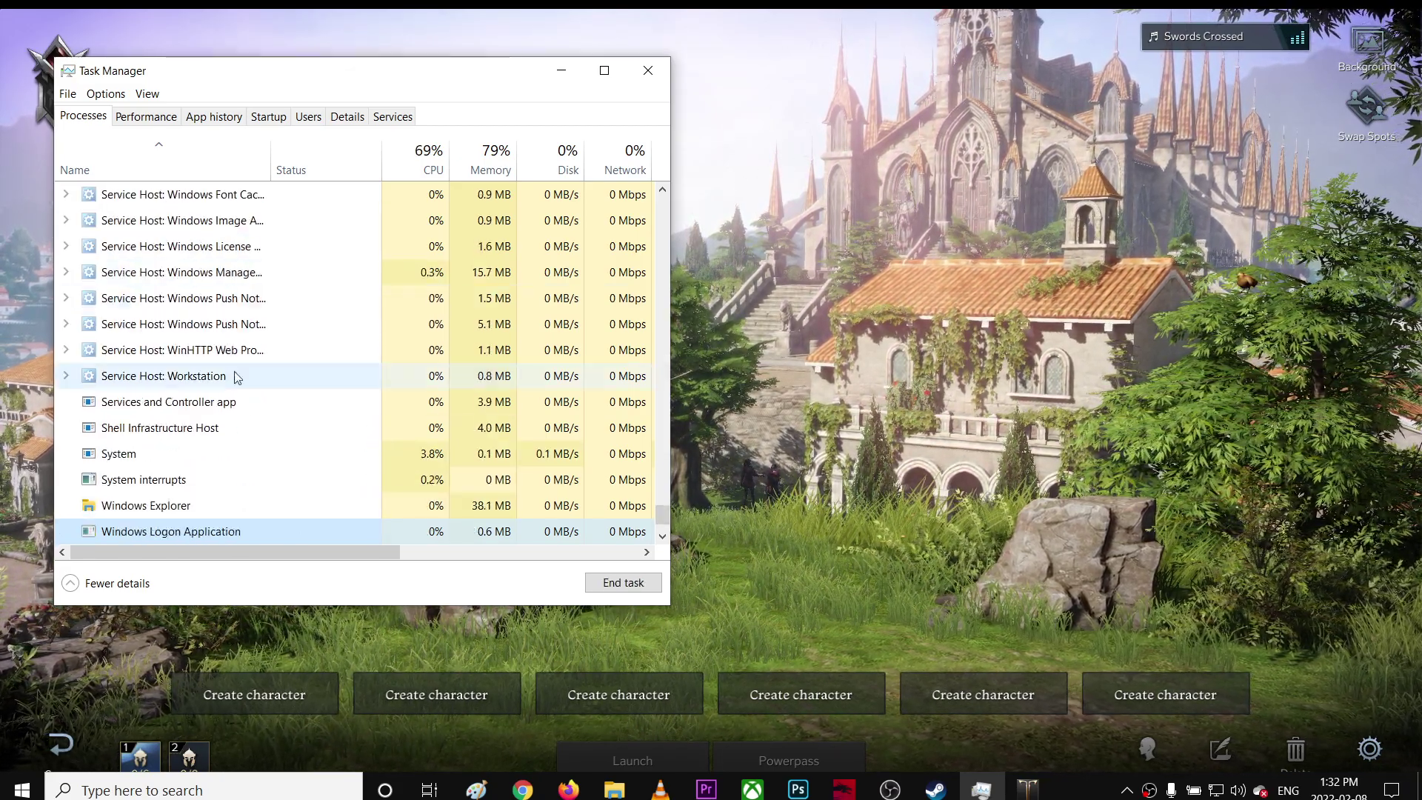
pyautogui.click(217, 509)
pyautogui.click(622, 583)
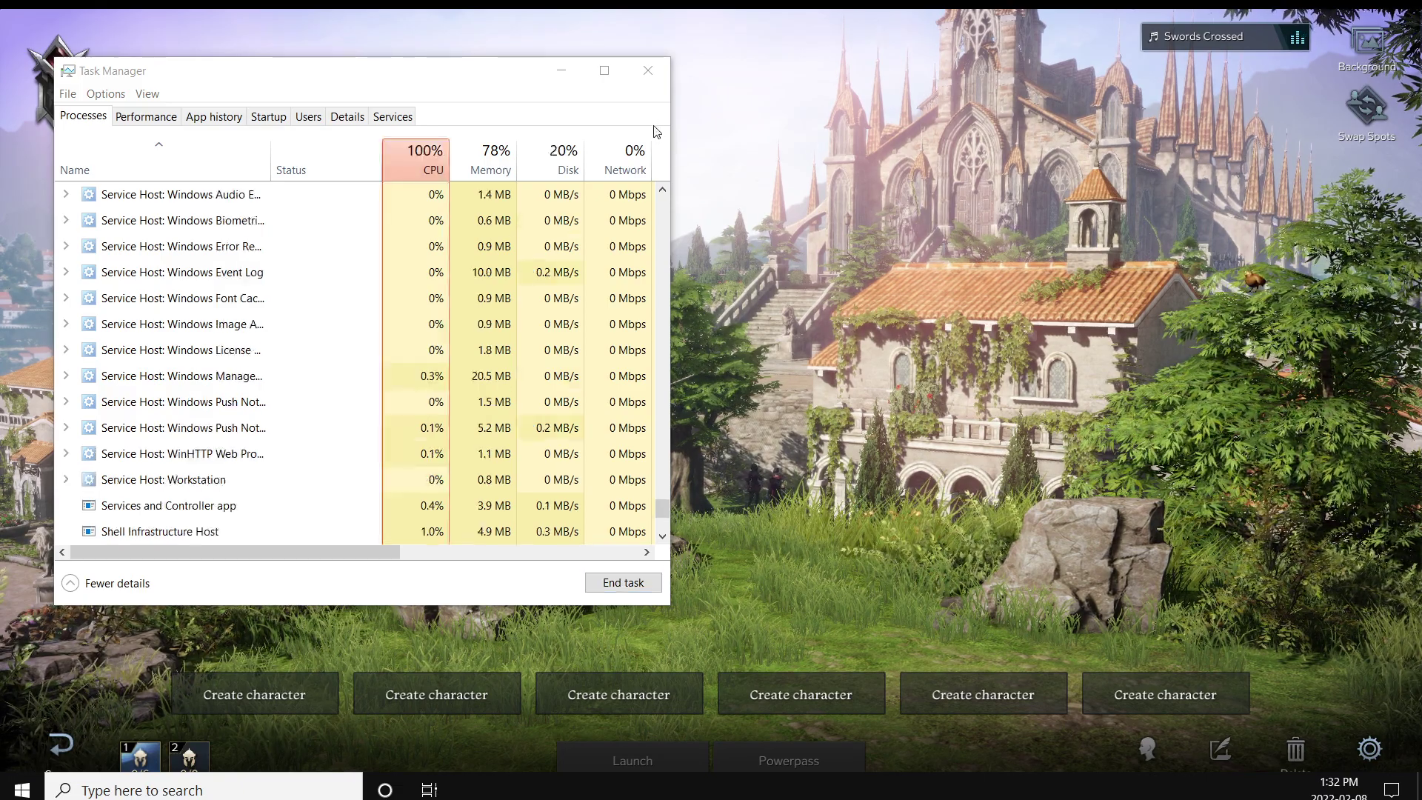
pyautogui.click(561, 70)
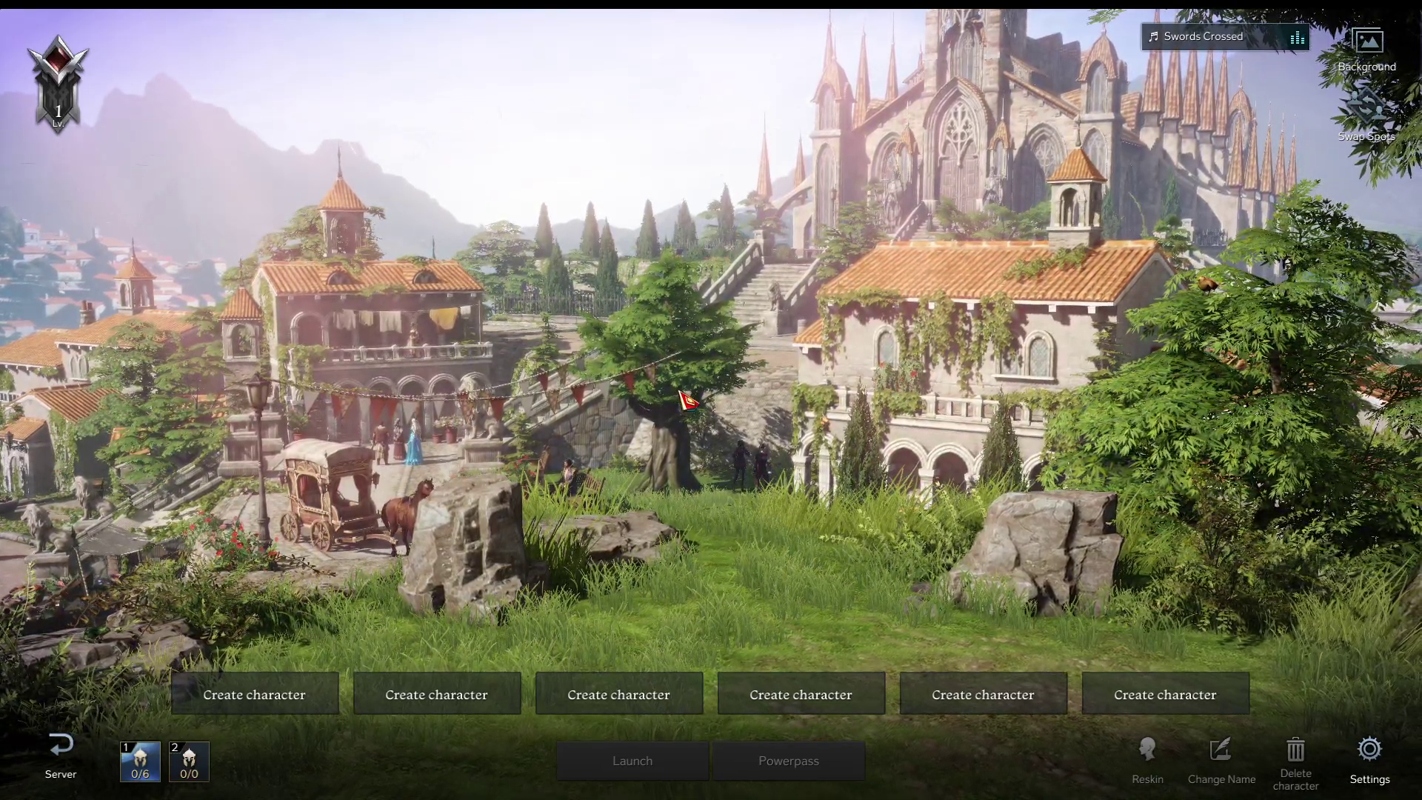
pyautogui.press('super')
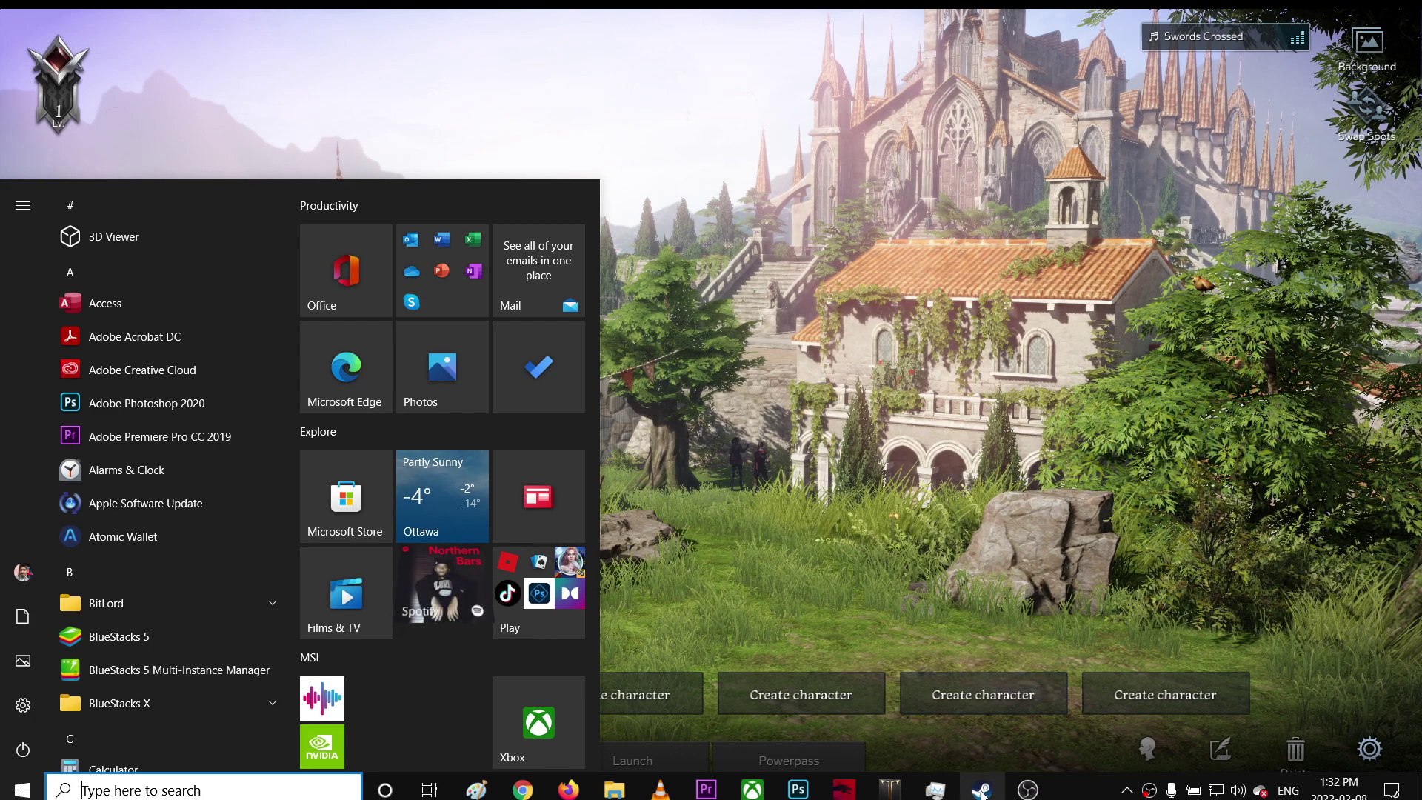
# Step: View the Local Files section of Lost Ark's Steam Properties, then close the dialog
pyautogui.click(981, 790)
pyautogui.rightClick(138, 481)
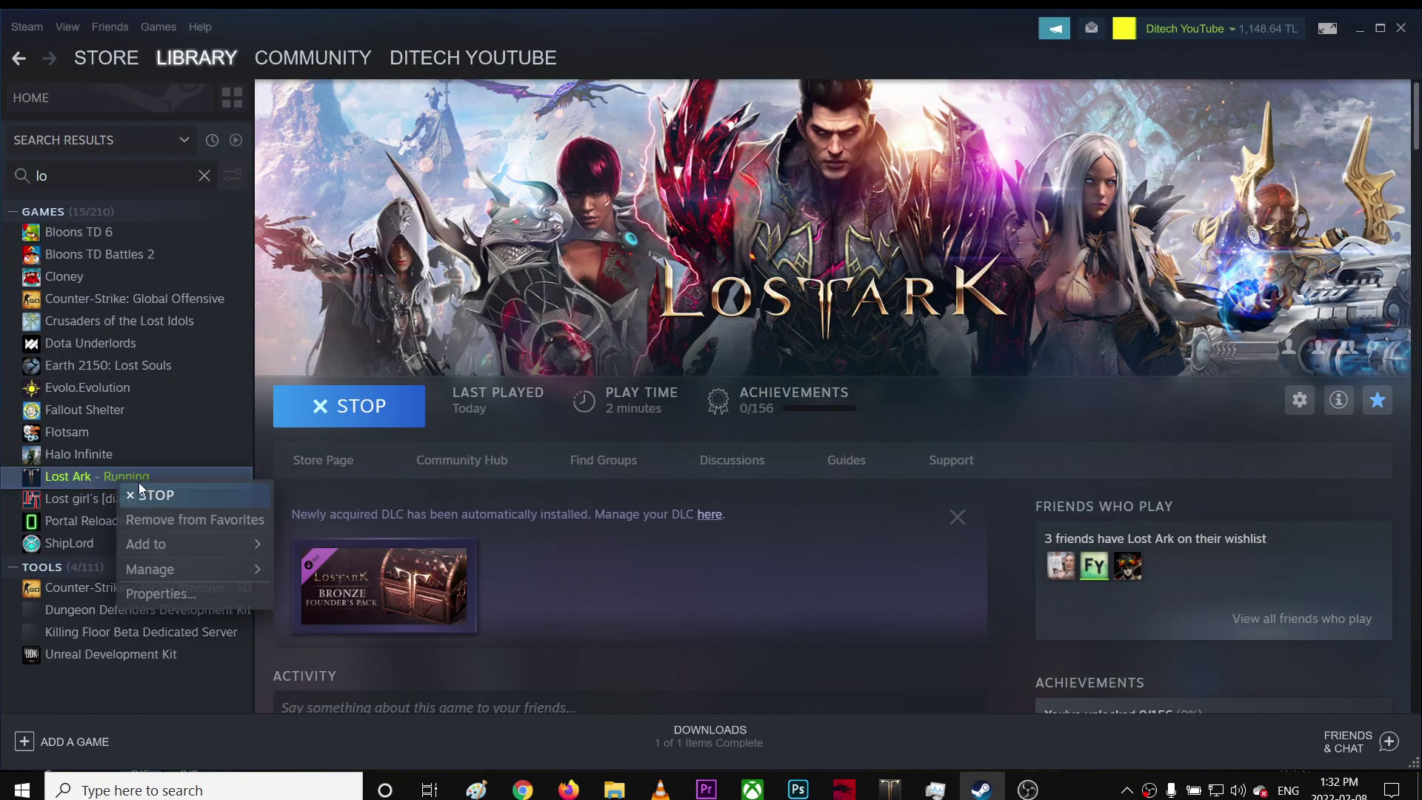
pyautogui.click(198, 591)
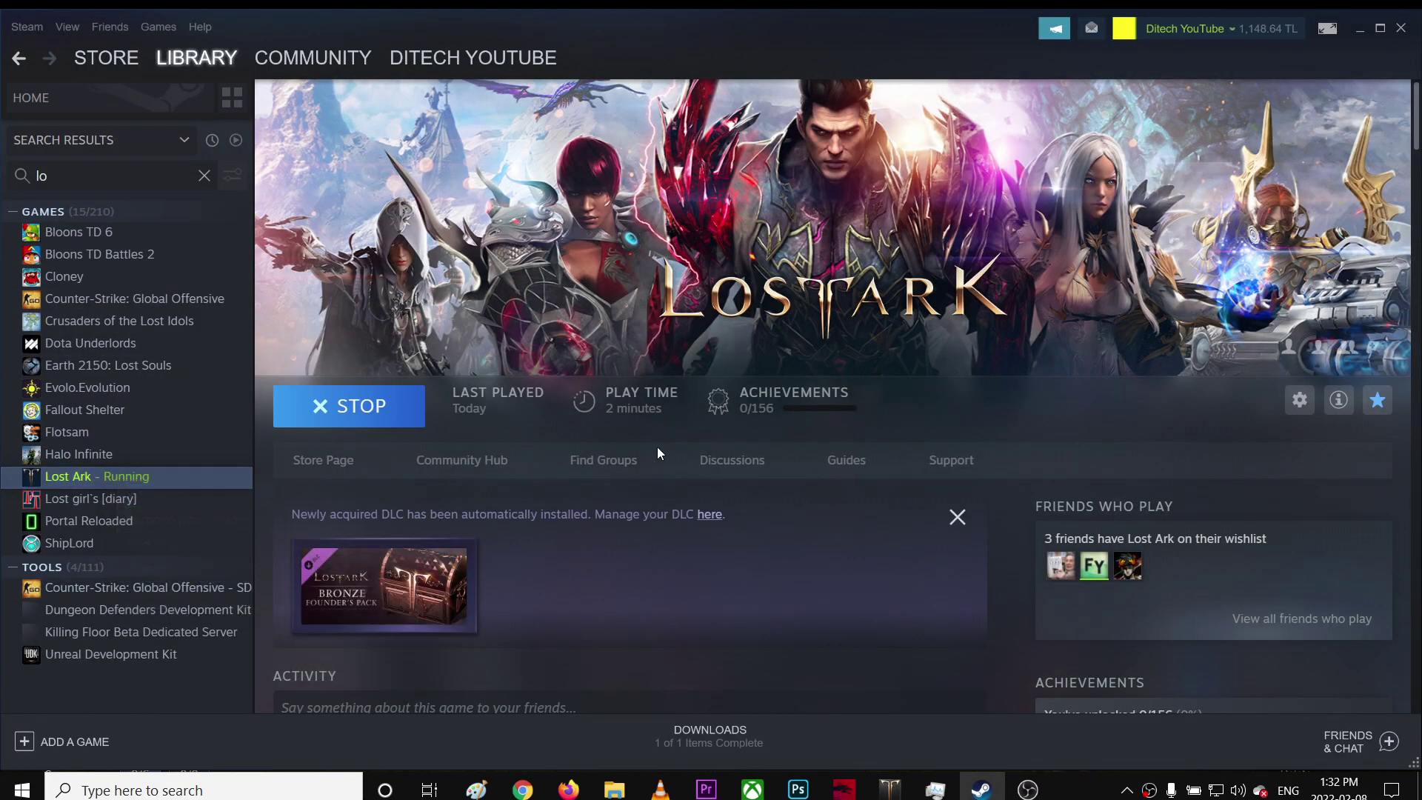
pyautogui.click(472, 324)
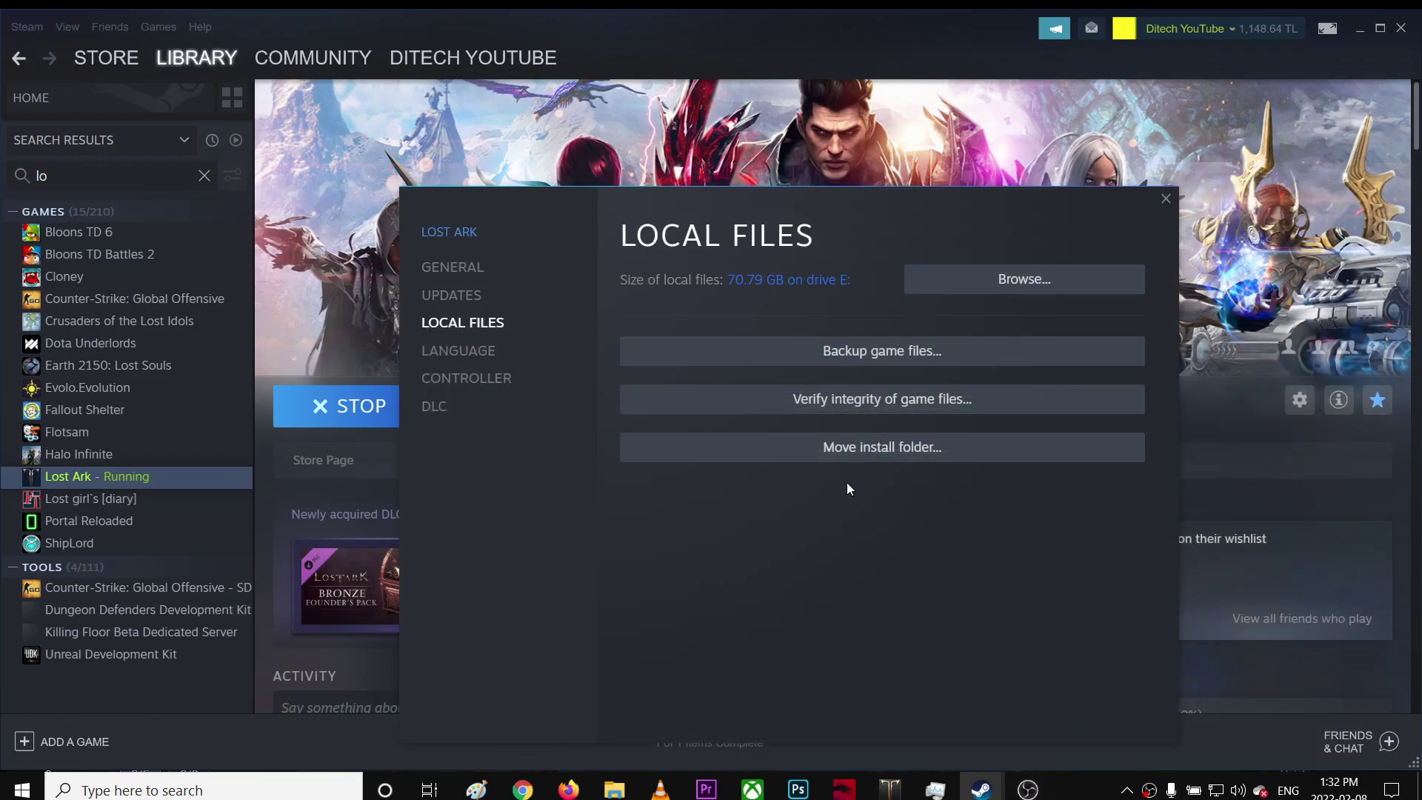
pyautogui.click(1166, 200)
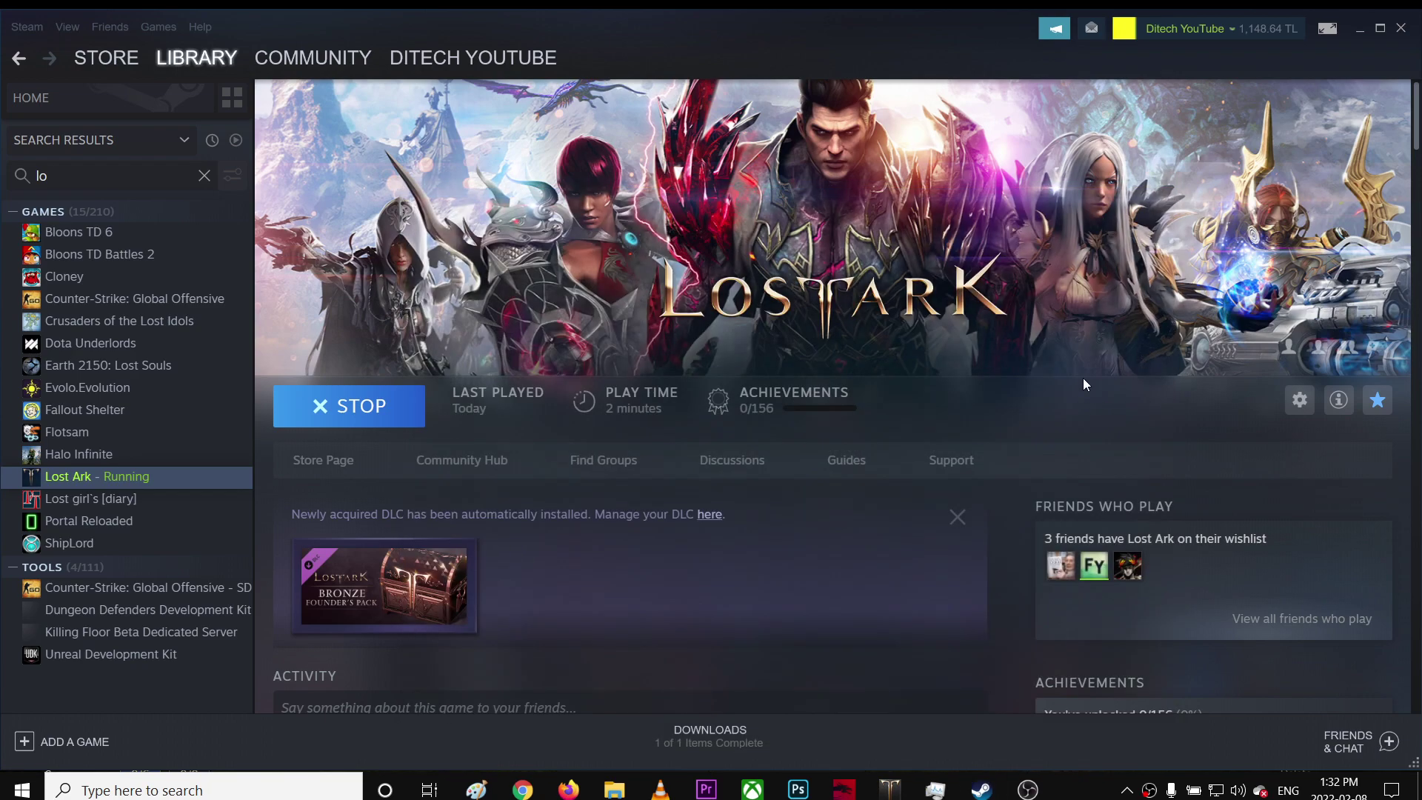
# Step: Search Windows for 'nvidia geforce', correct the spelling, and launch NVIDIA GeForce NOW
pyautogui.click(1126, 791)
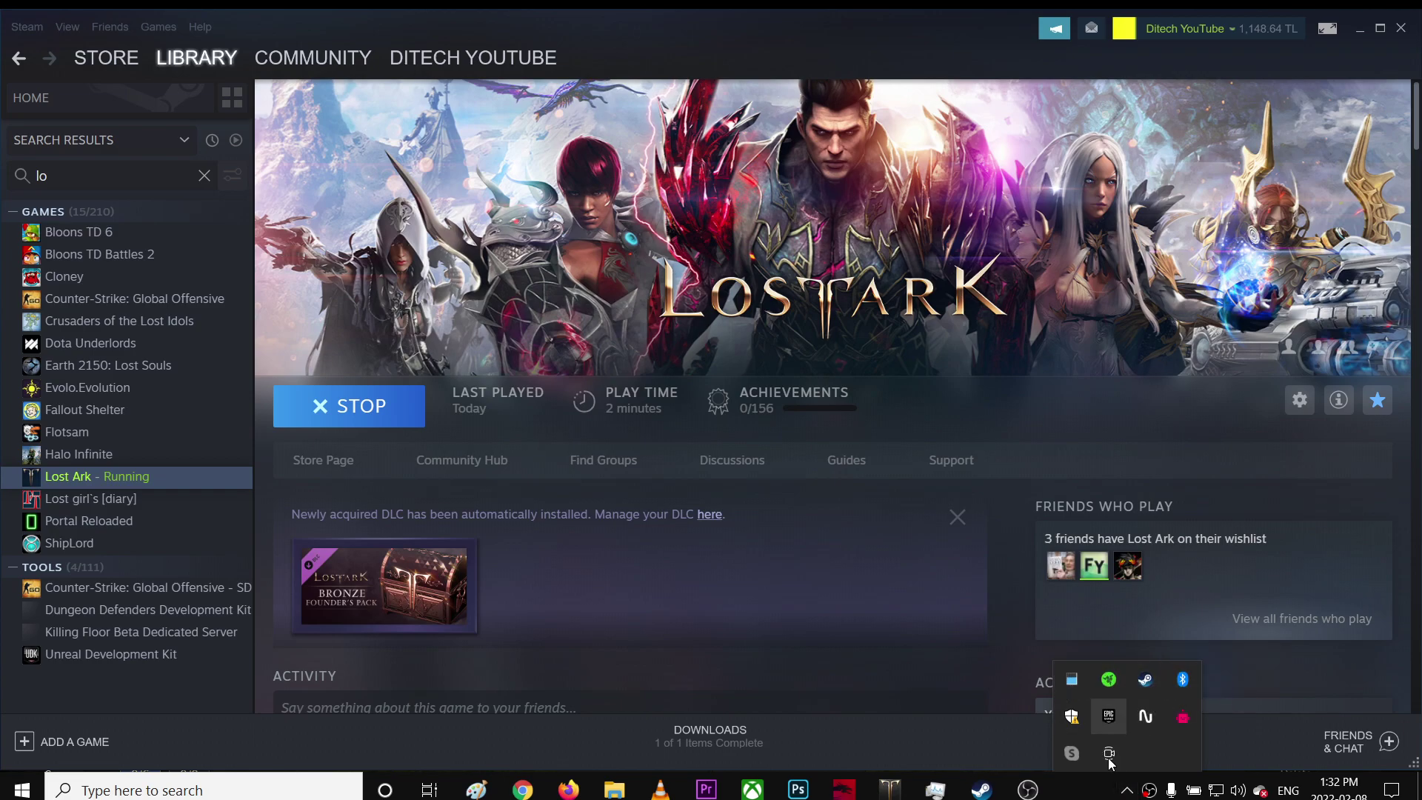
pyautogui.press('super')
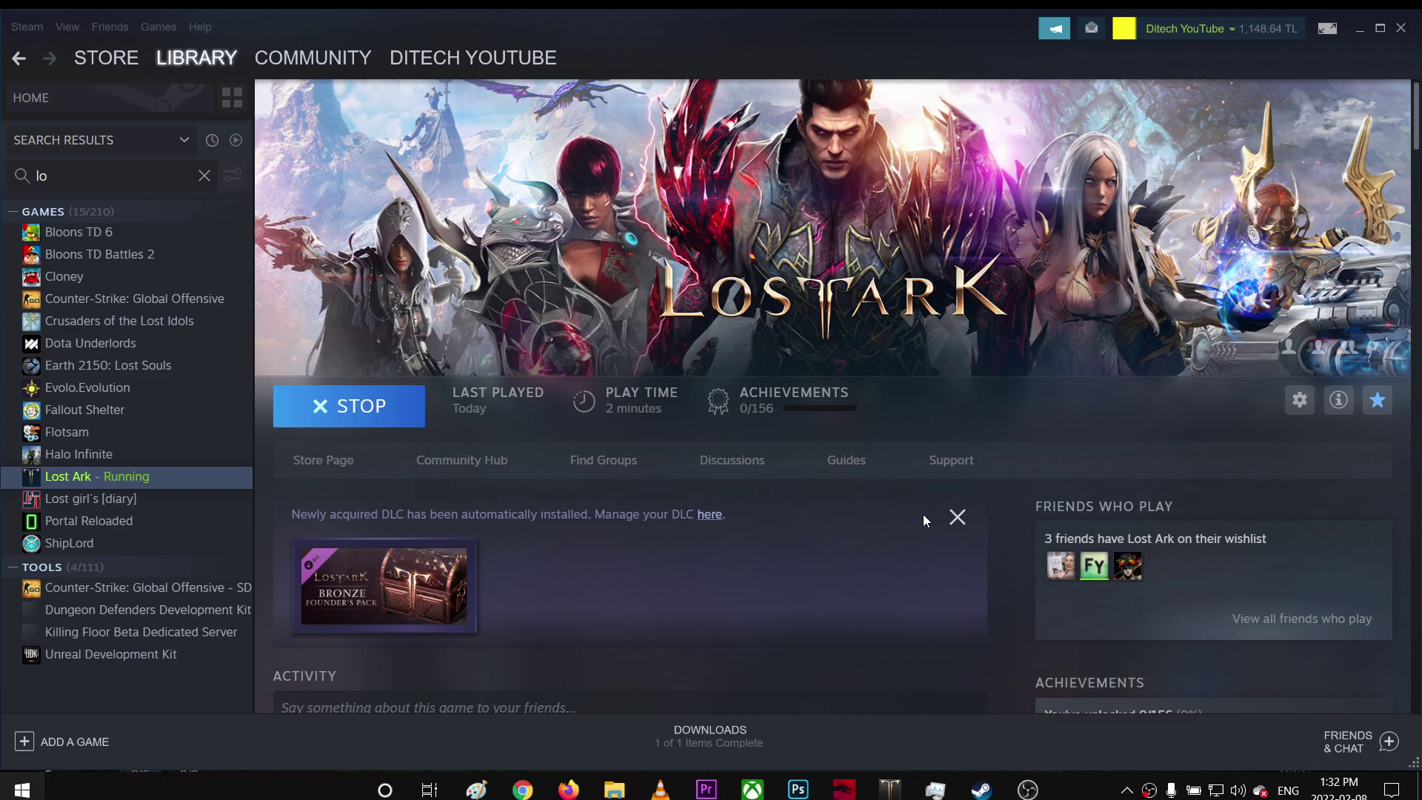
pyautogui.write('nvdi')
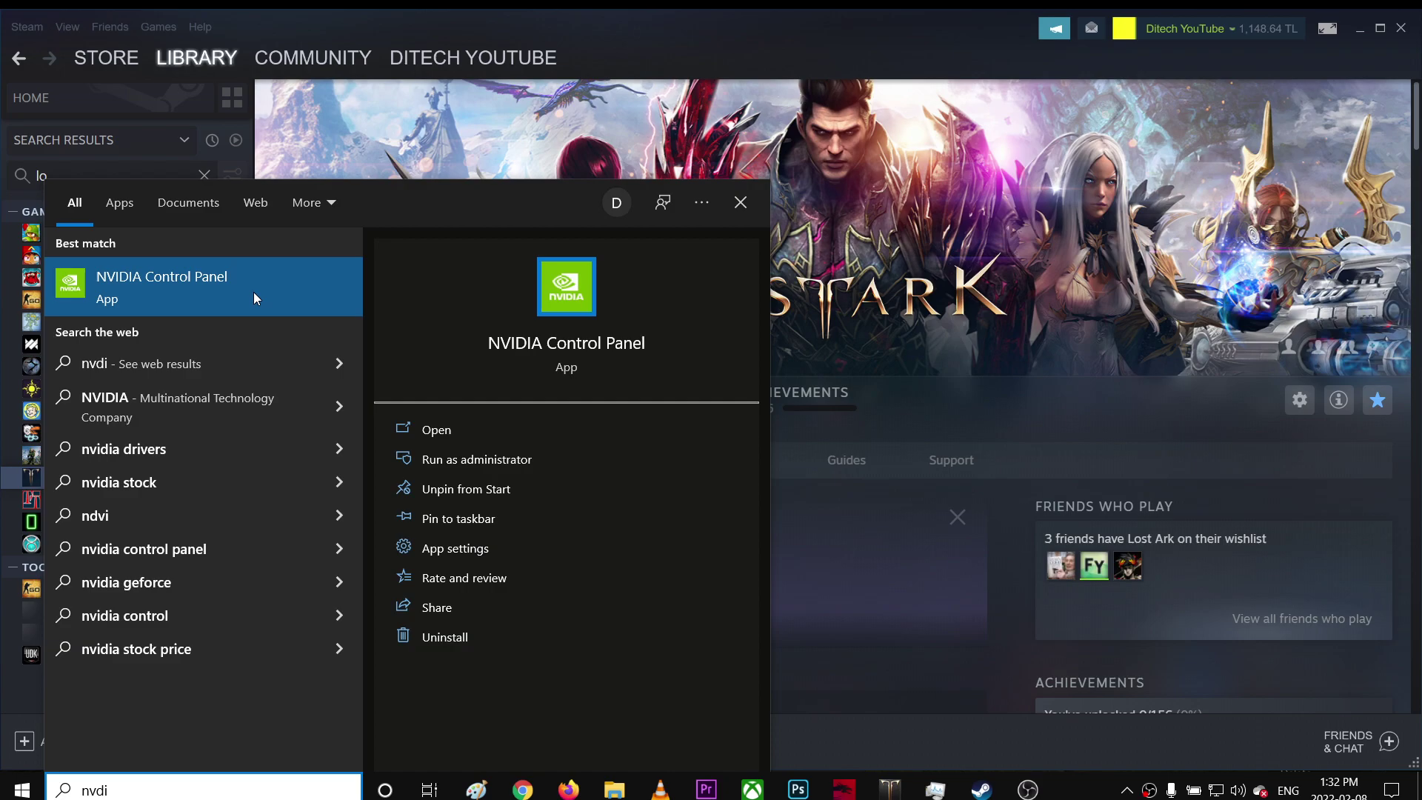
pyautogui.write('a ')
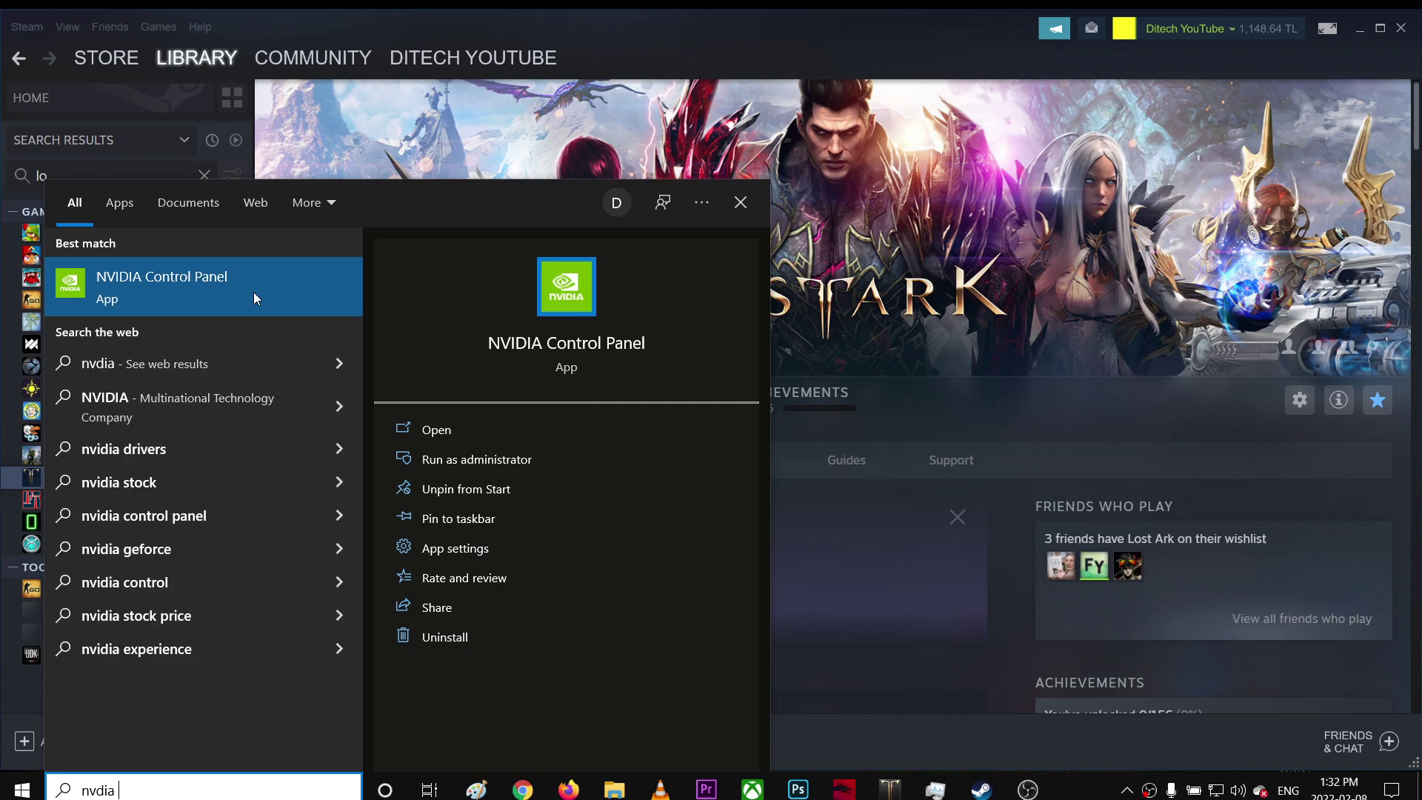
pyautogui.write('ge')
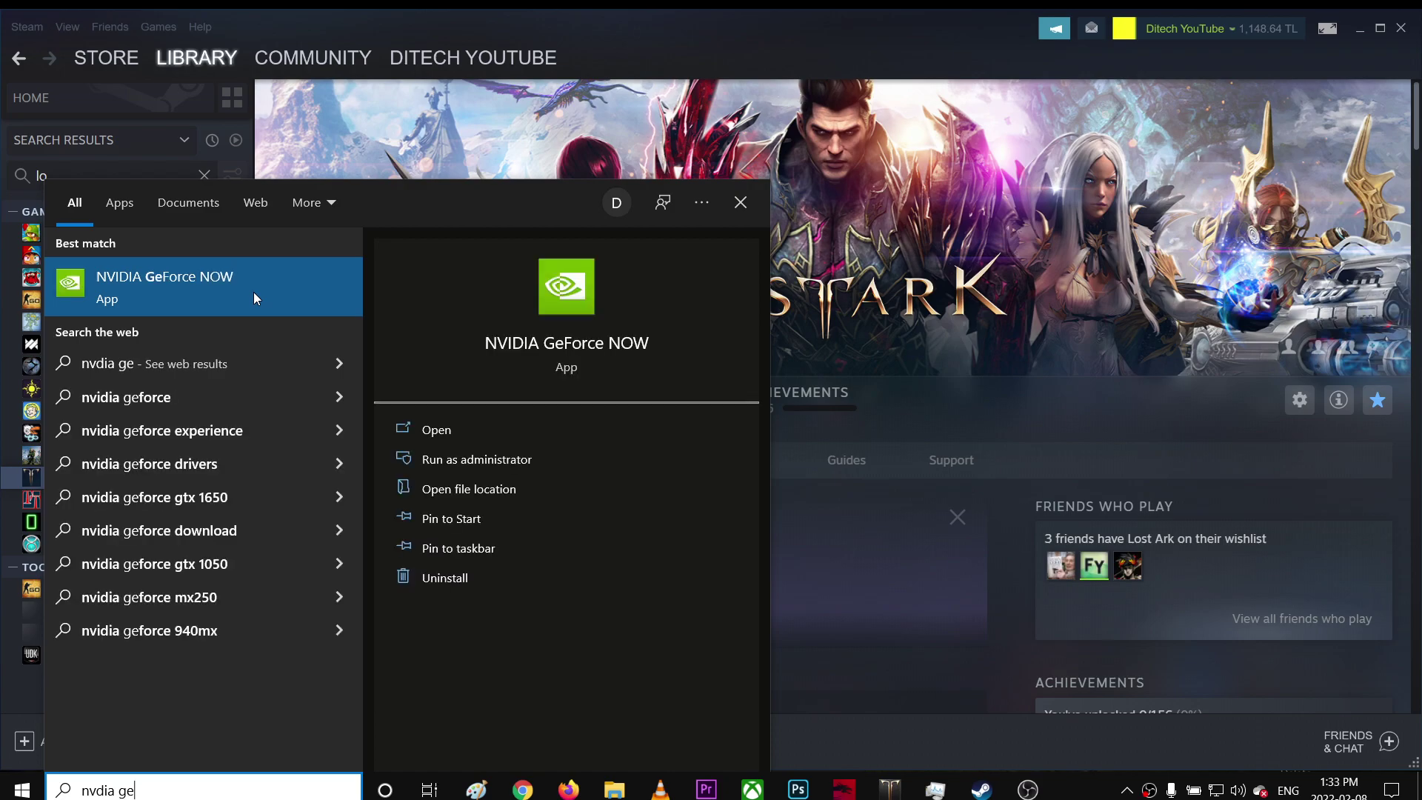
pyautogui.write('for')
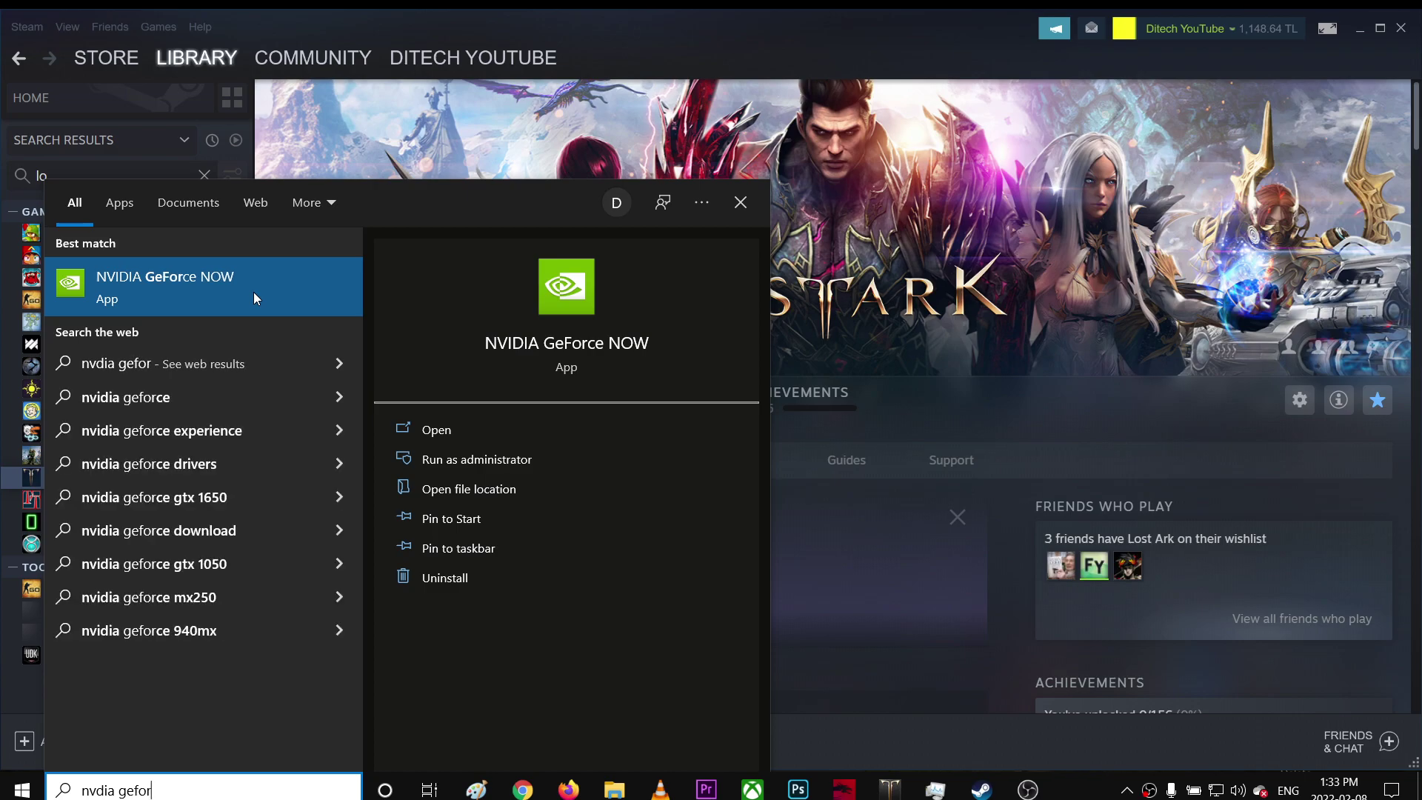
pyautogui.write('c')
pyautogui.write('e')
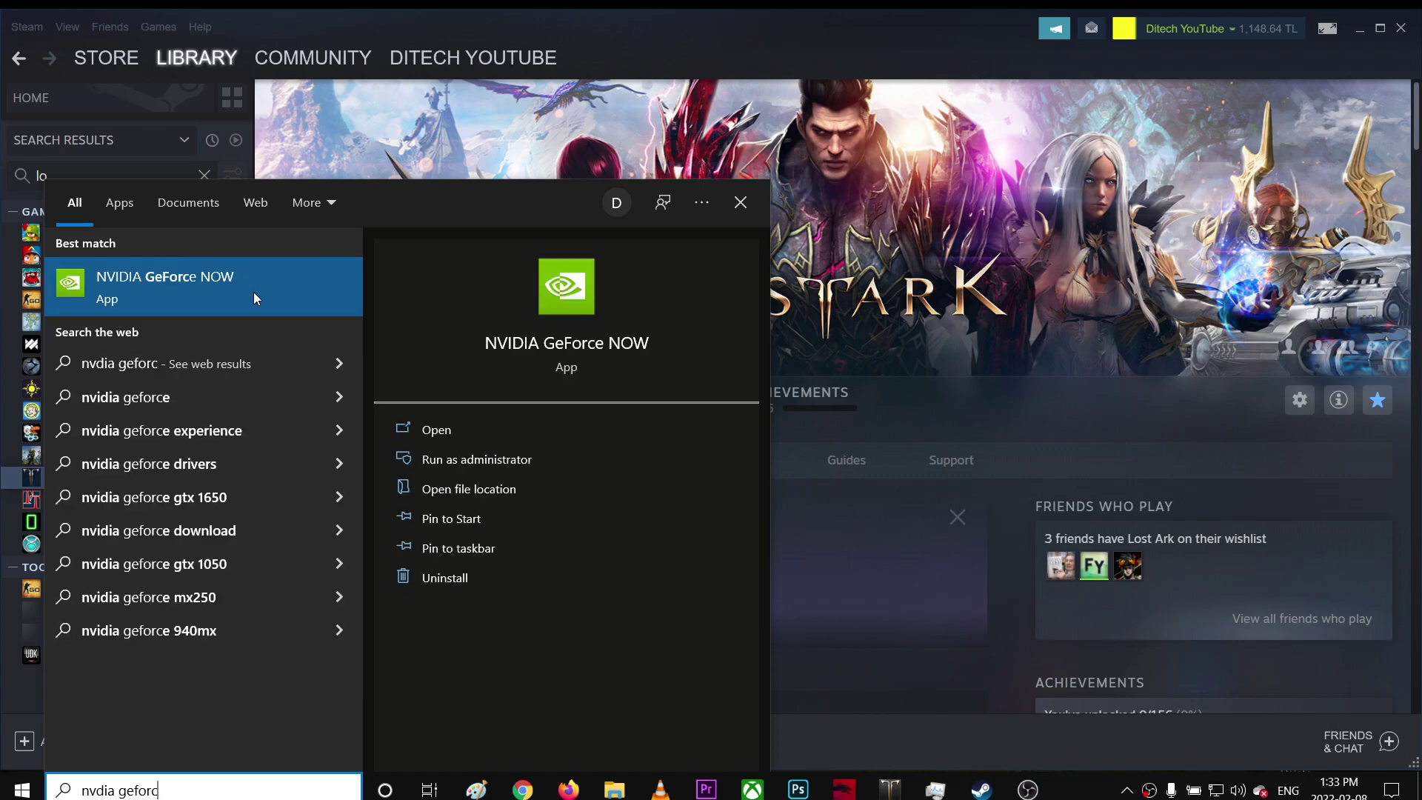
pyautogui.write(' ex')
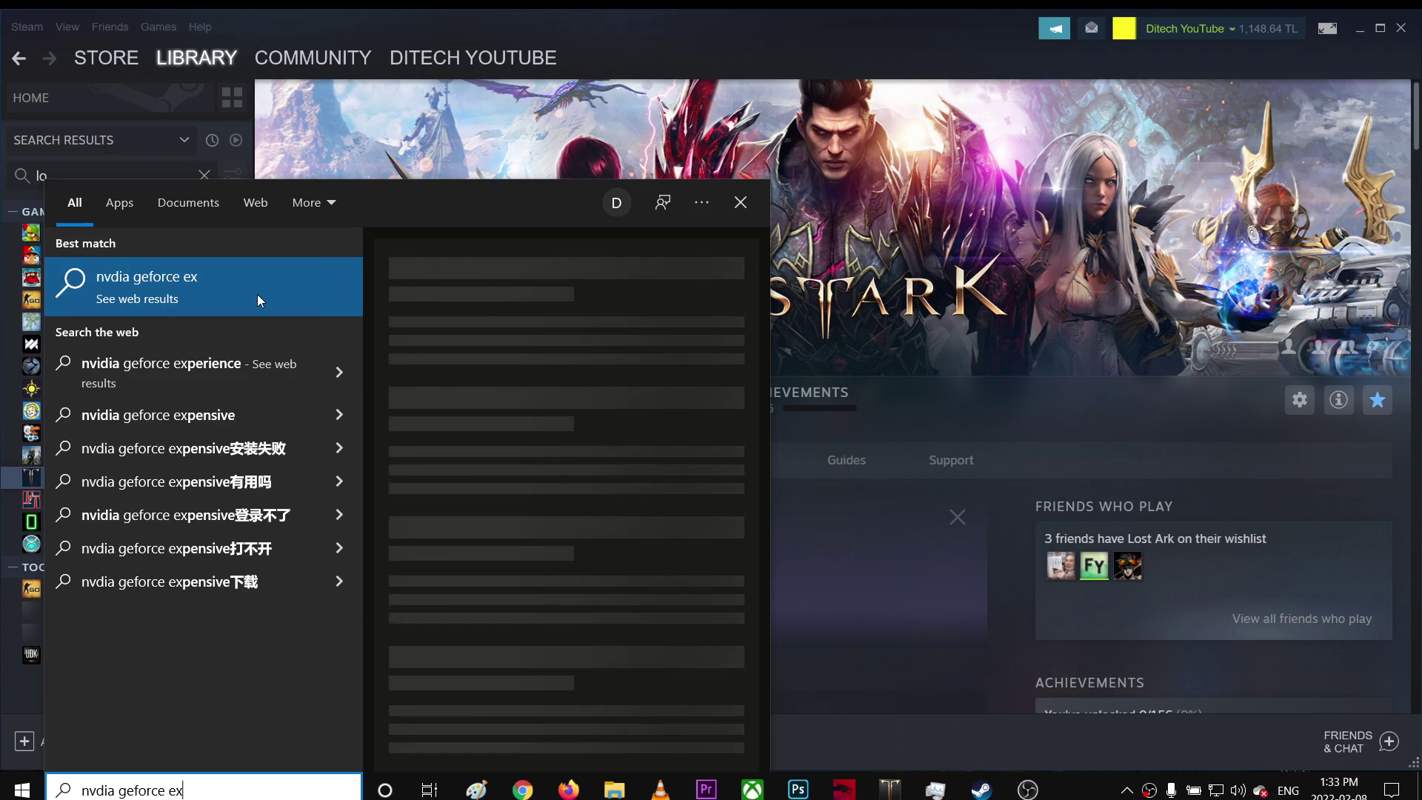
pyautogui.press('BackSpace')
pyautogui.press('BackSpace')
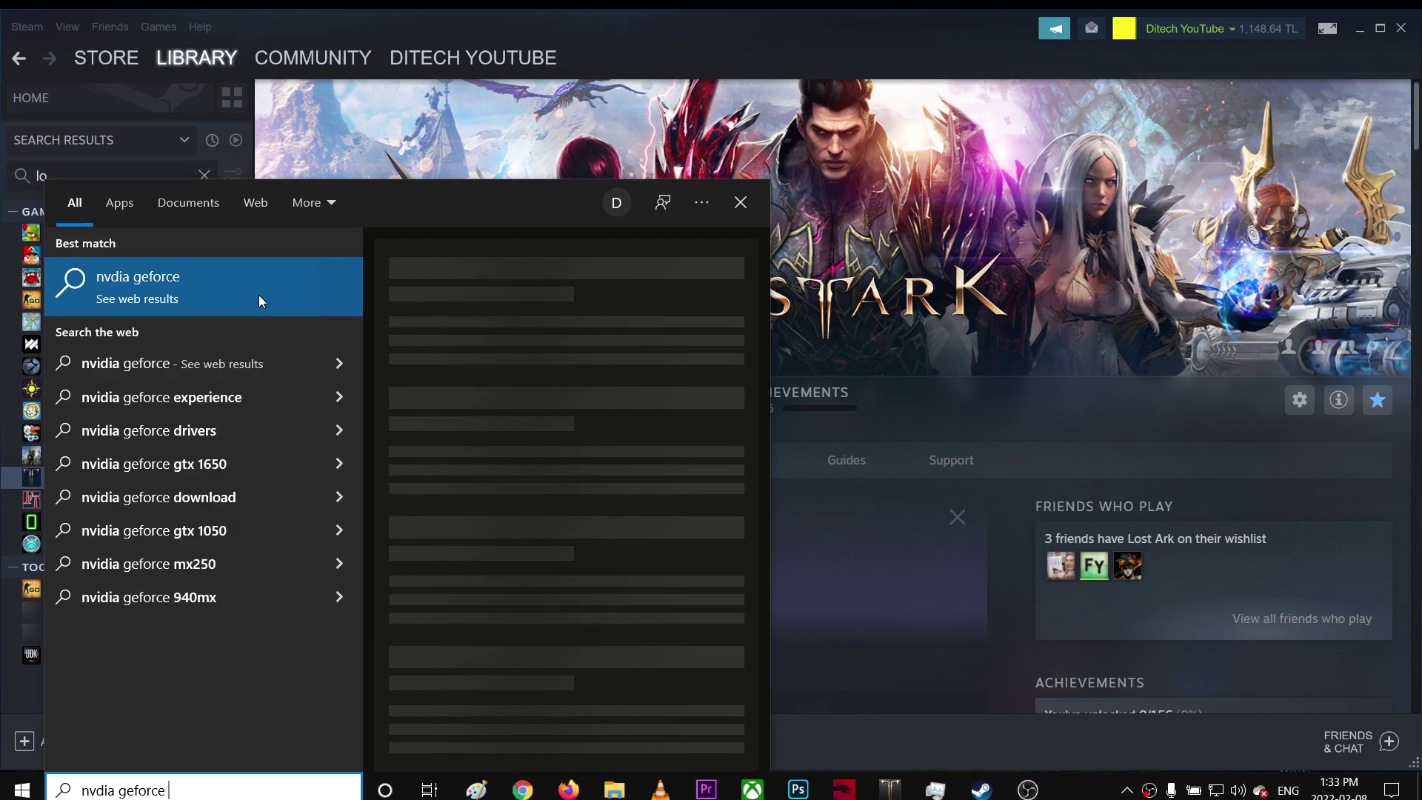
pyautogui.press('BackSpace')
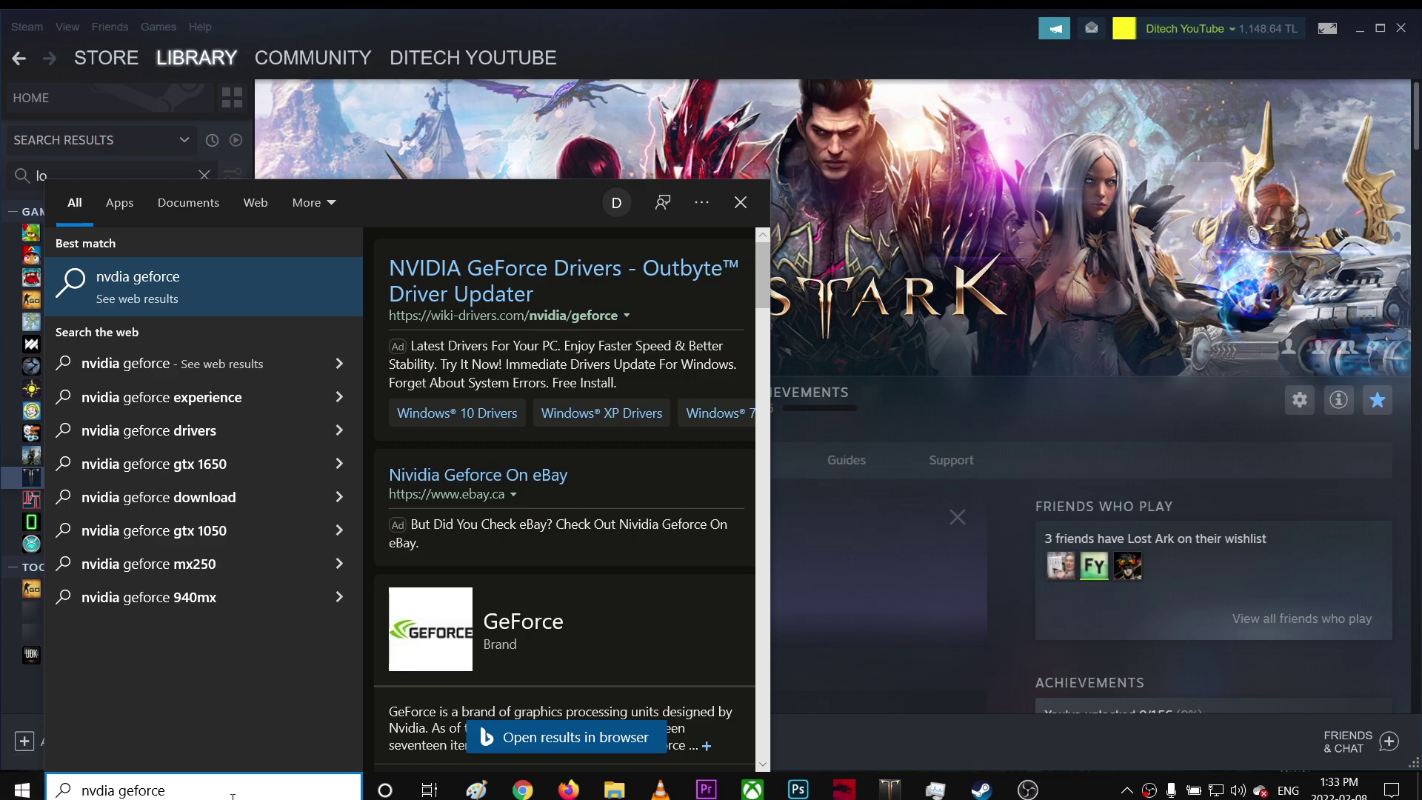
pyautogui.press('BackSpace')
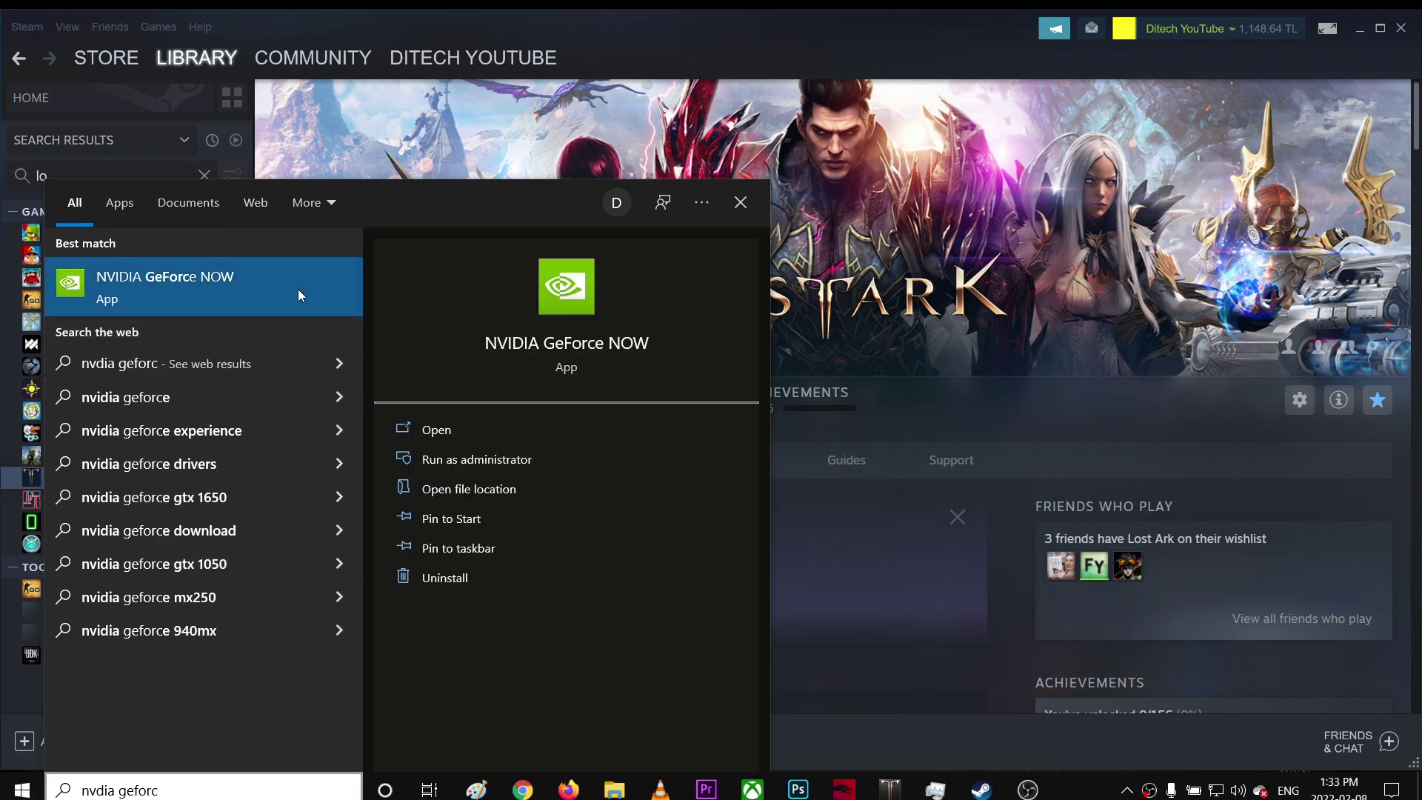
pyautogui.click(298, 287)
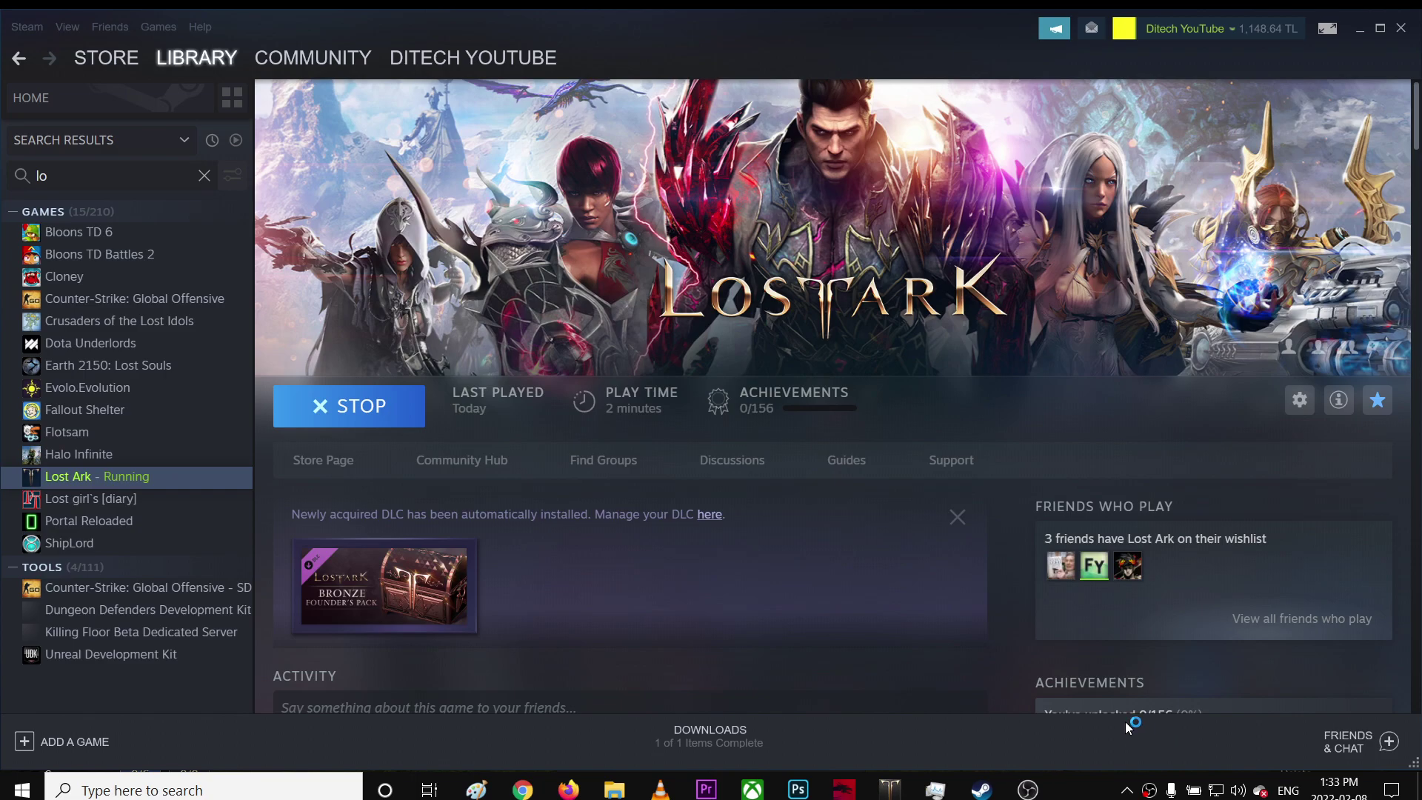
# Step: Check the hidden tray icons twice, then return to Steam while GeForce NOW loads
pyautogui.click(1126, 790)
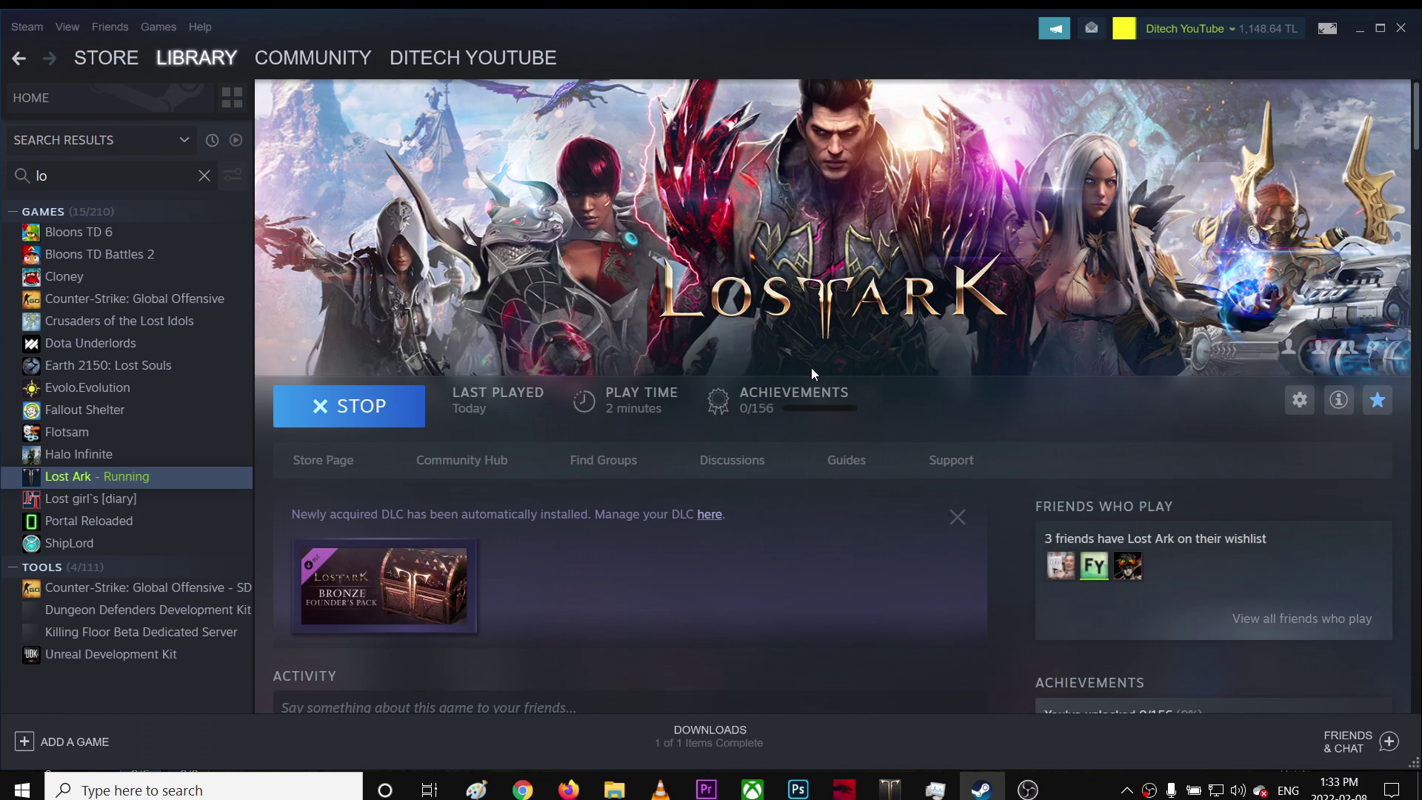
pyautogui.click(1126, 789)
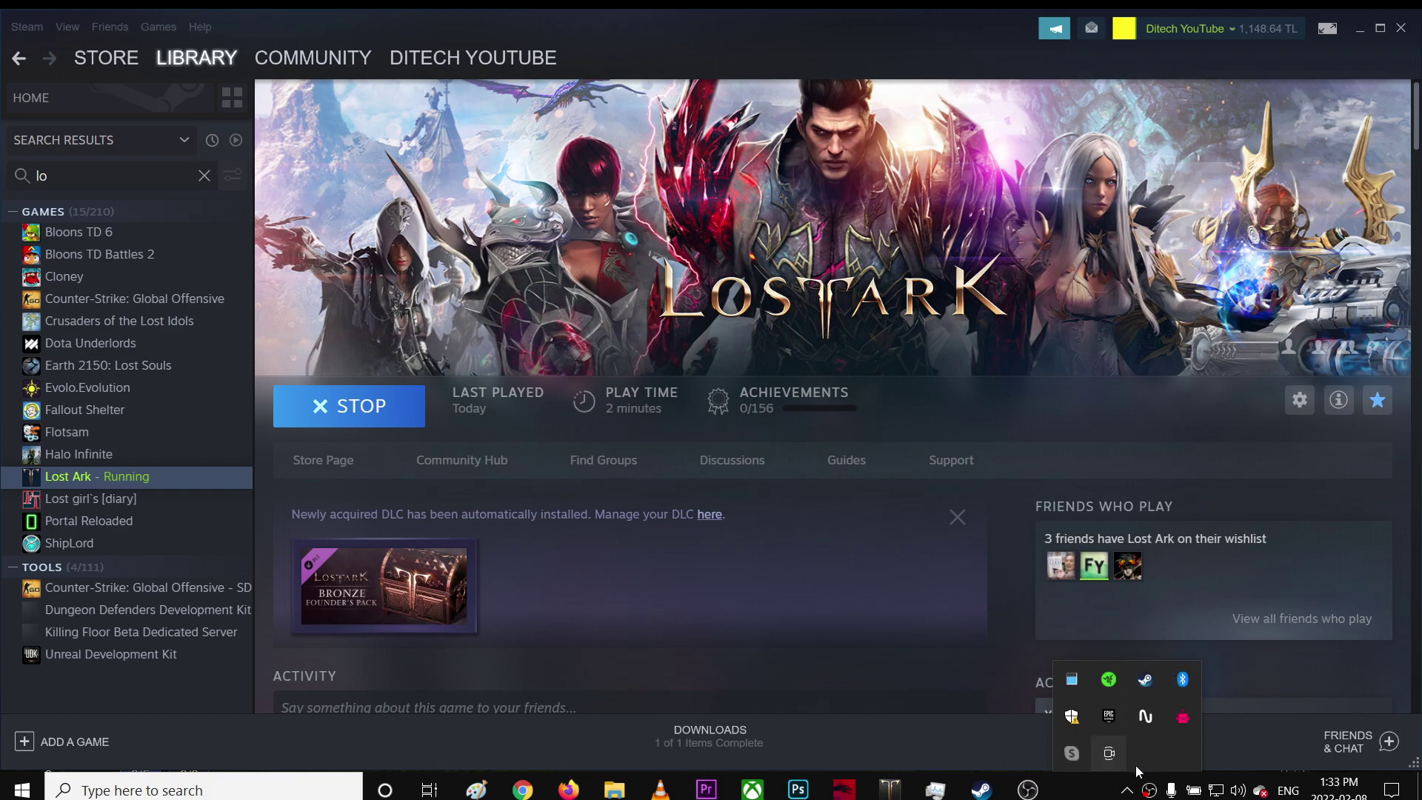
pyautogui.click(841, 598)
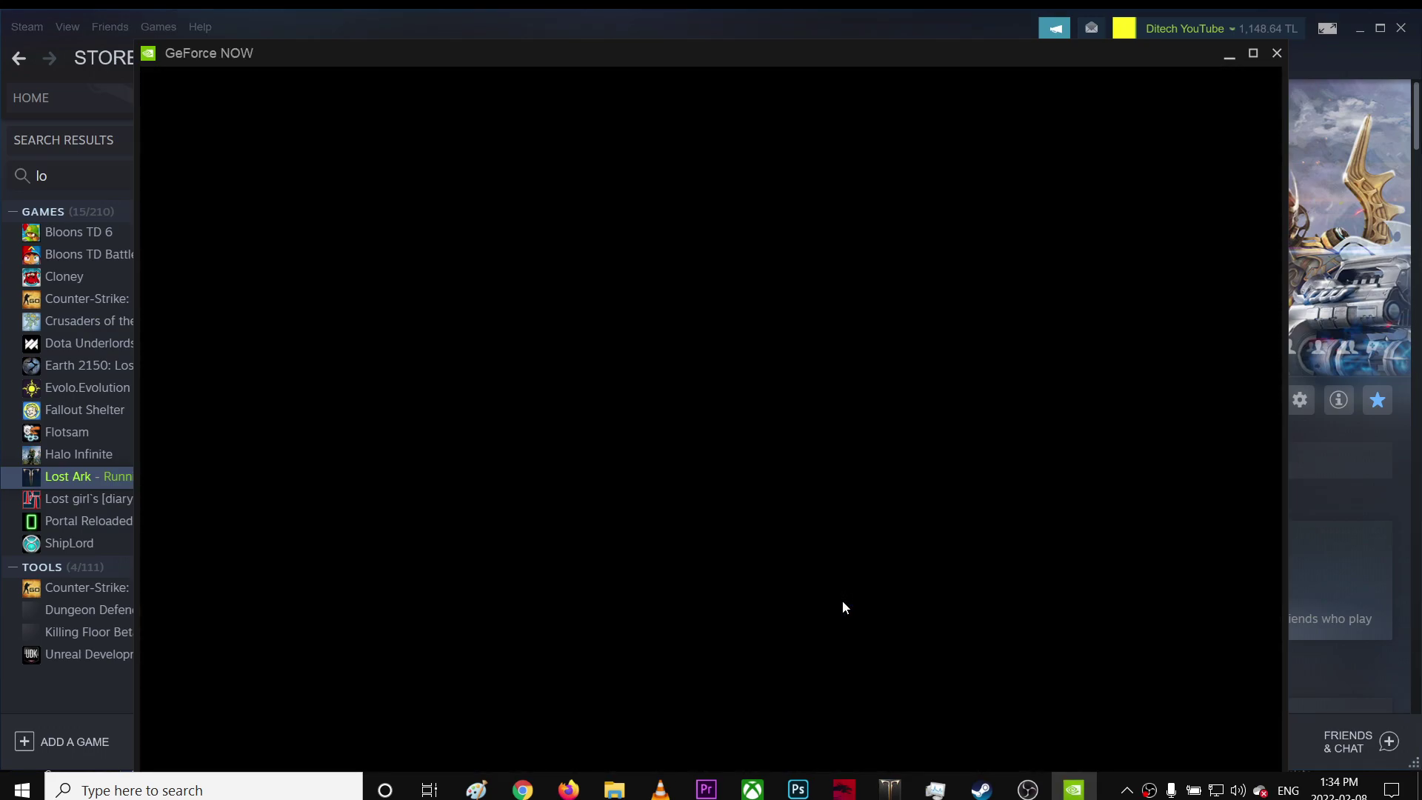
pyautogui.scroll(-3, 840, 525)
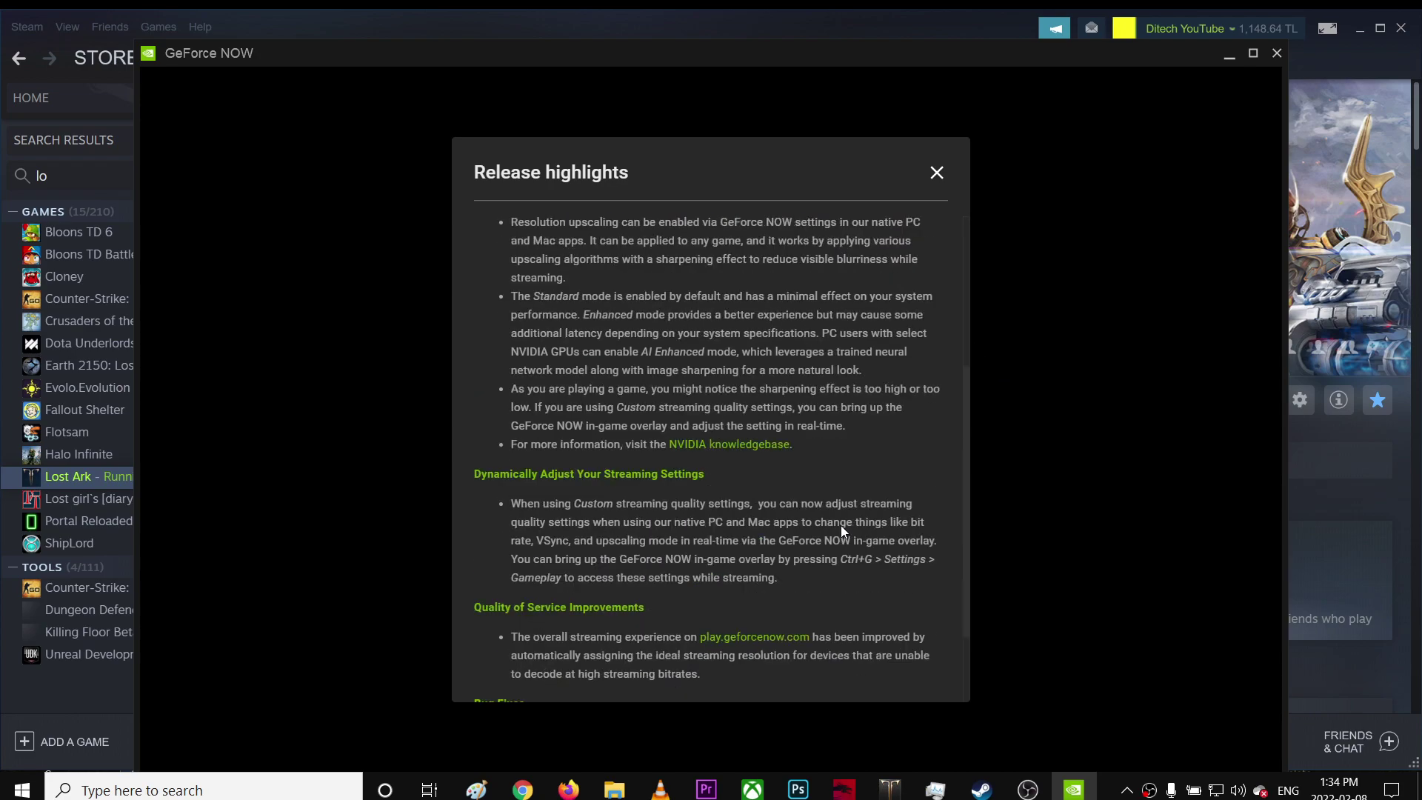
pyautogui.scroll(-2, 841, 526)
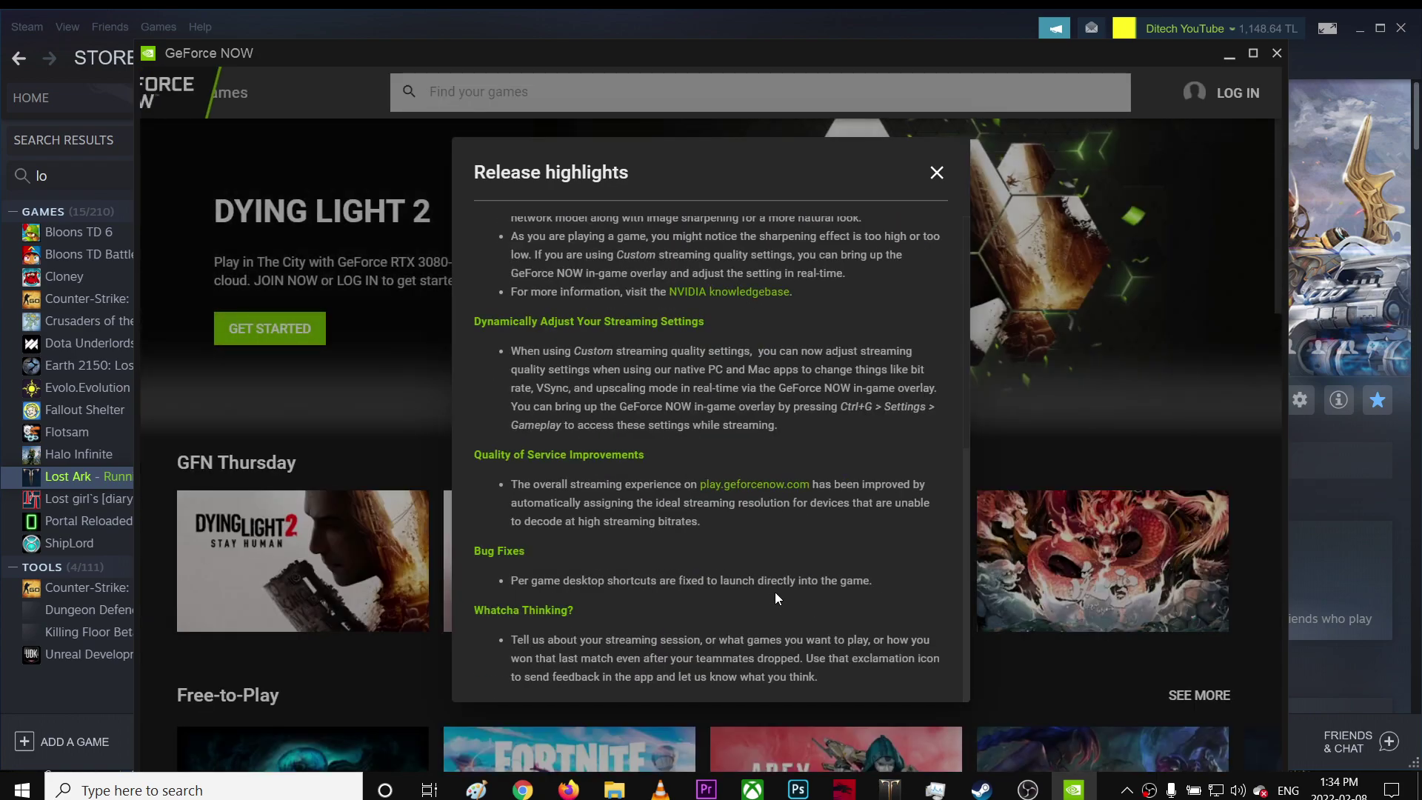
pyautogui.scroll(3, 775, 592)
pyautogui.scroll(2, 777, 600)
pyautogui.scroll(1, 777, 605)
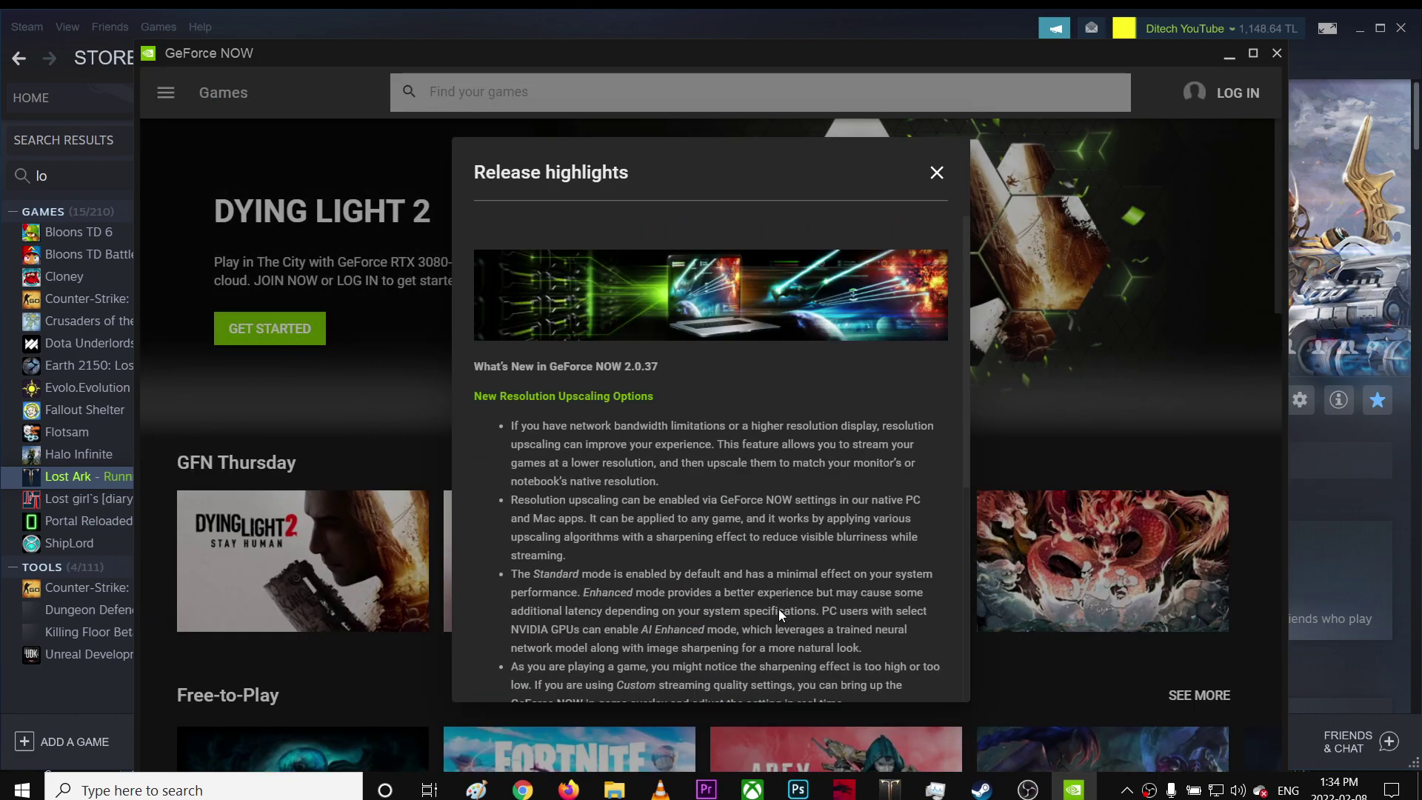
# Step: Close Release highlights, add the last carousel slide, Warm Snow, to the library, minimize the login tab
pyautogui.click(936, 172)
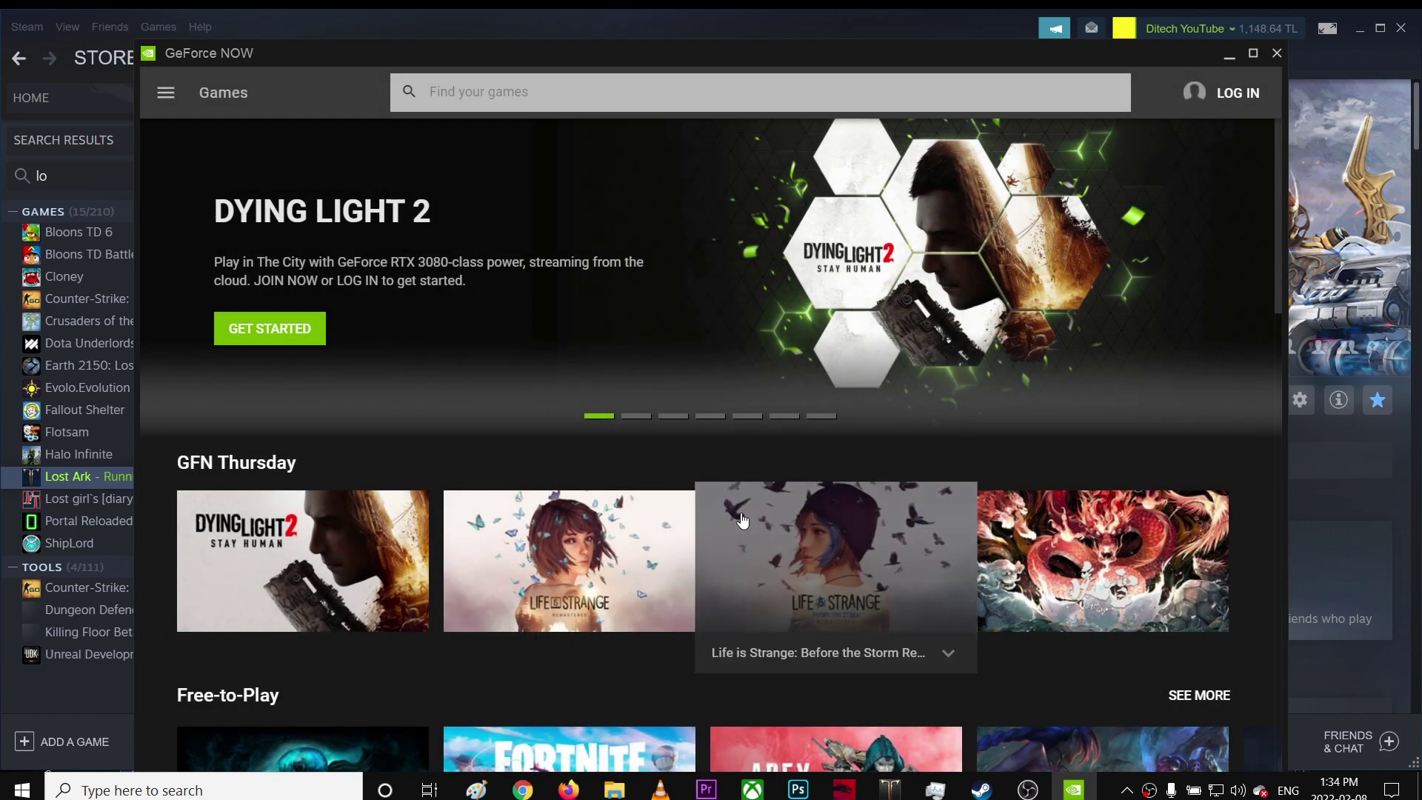
pyautogui.click(1250, 279)
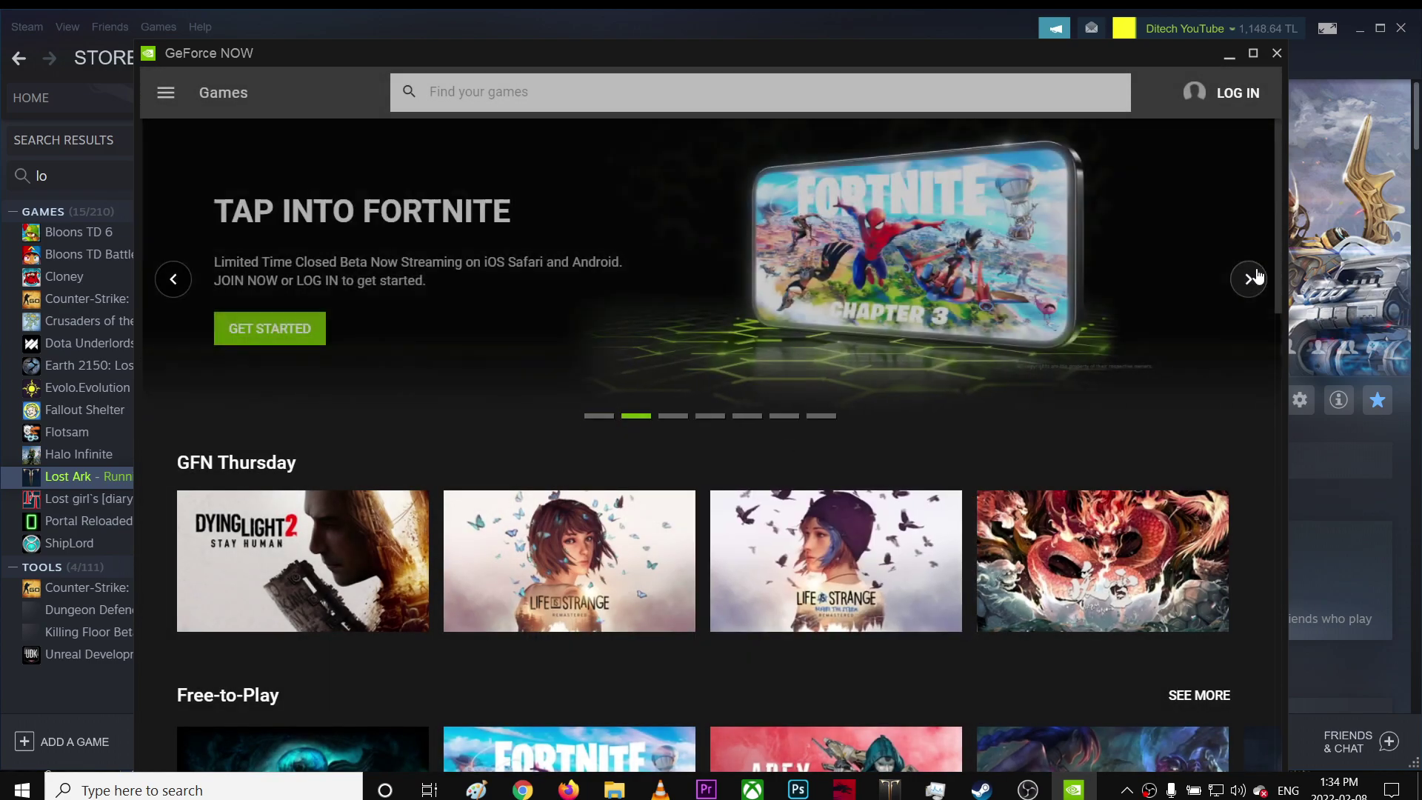
pyautogui.click(1251, 277)
pyautogui.click(1251, 278)
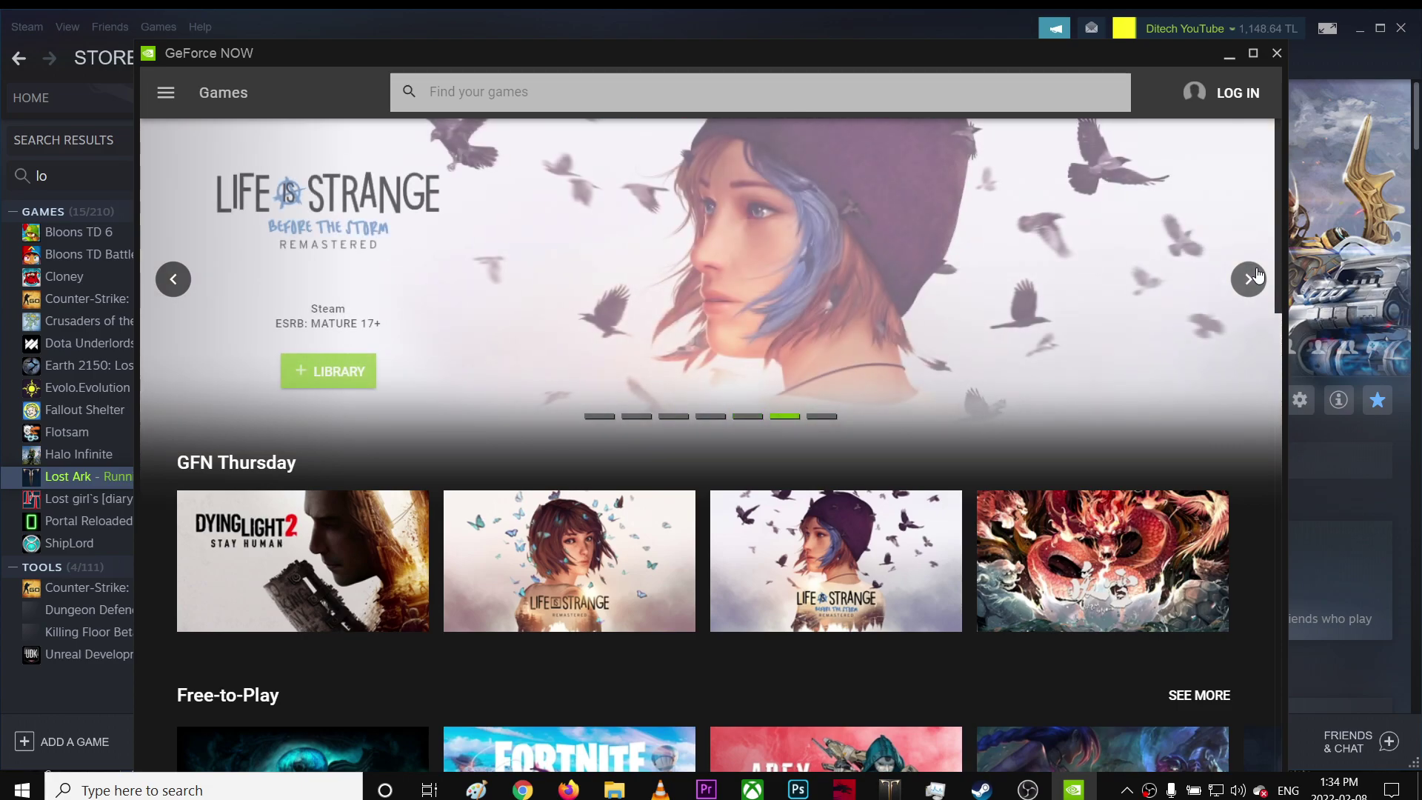
pyautogui.click(1251, 279)
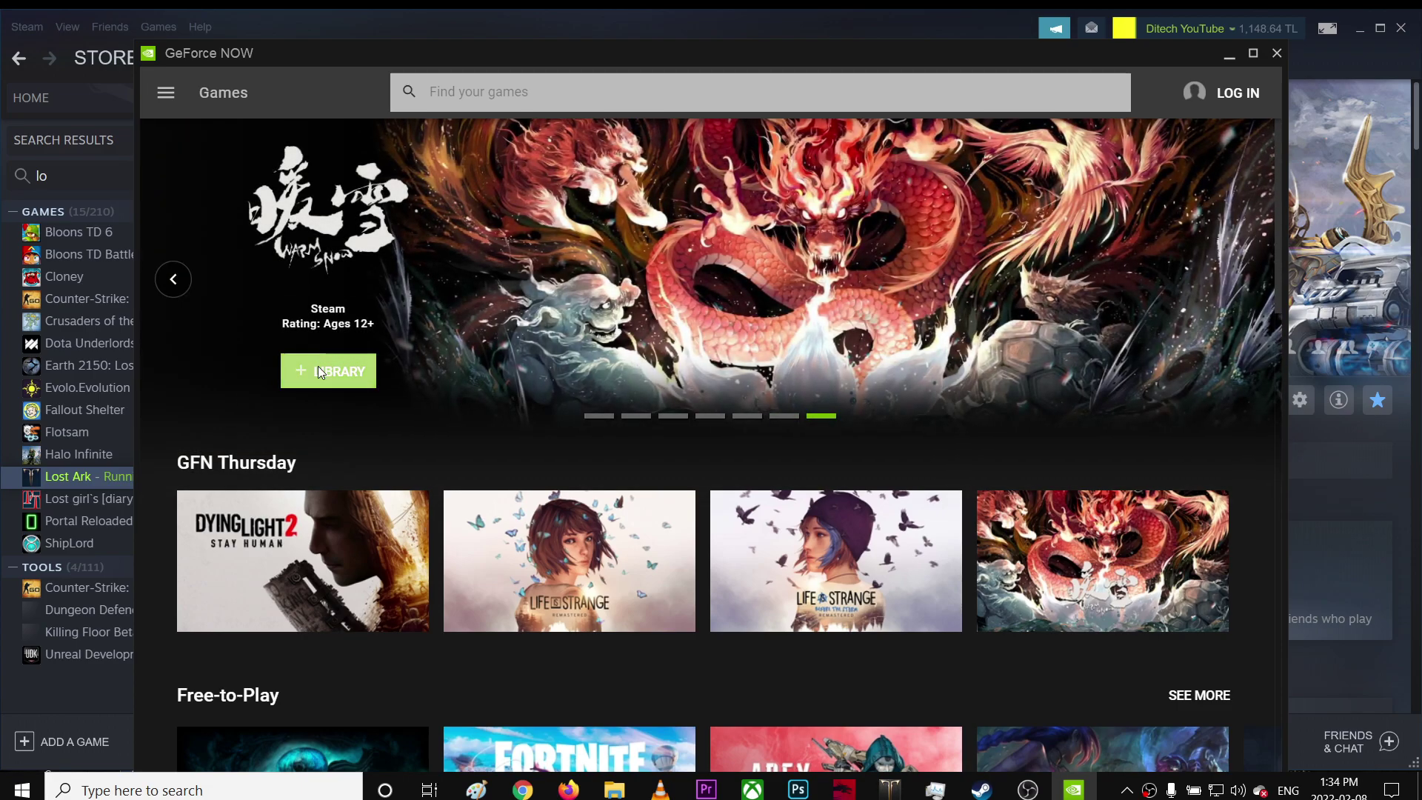
pyautogui.click(318, 365)
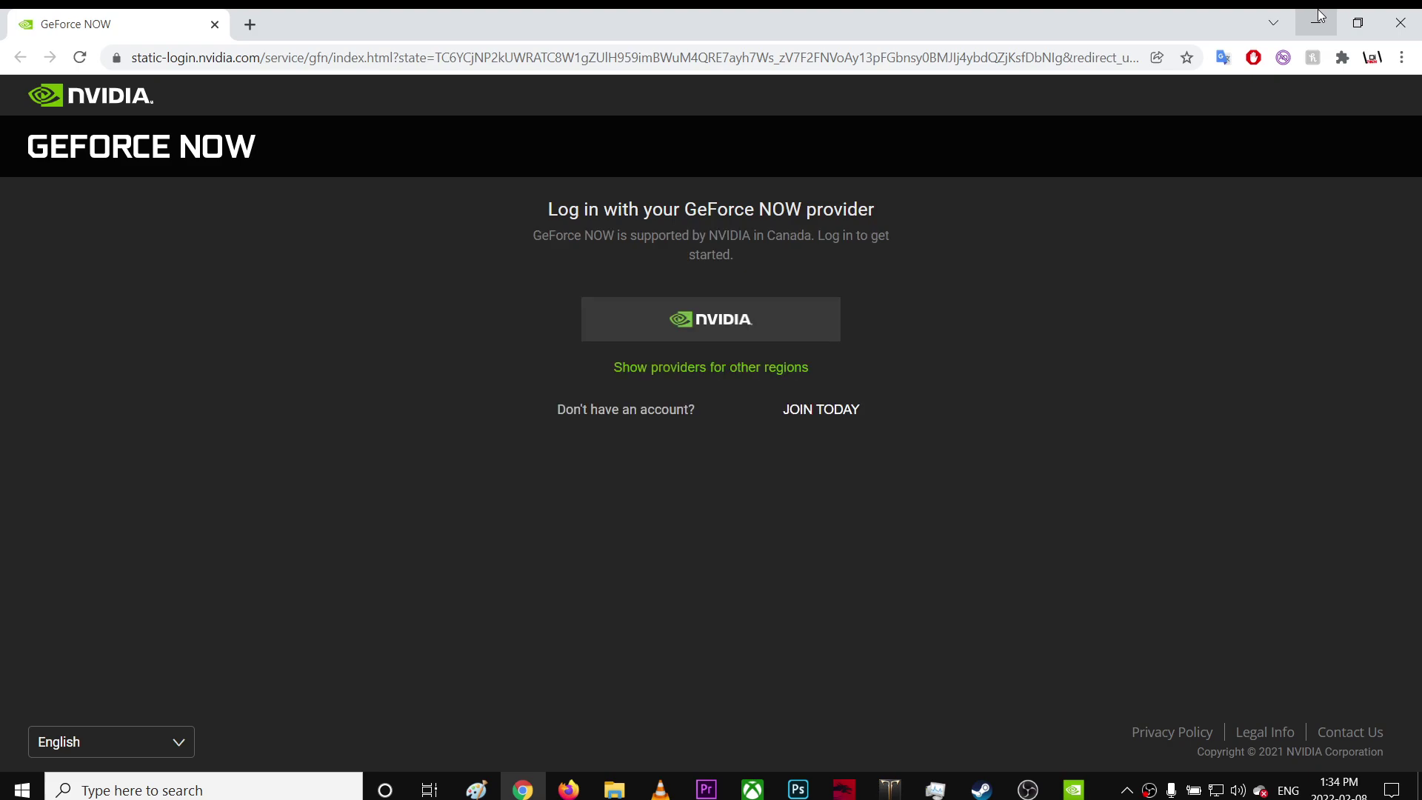
pyautogui.click(1320, 16)
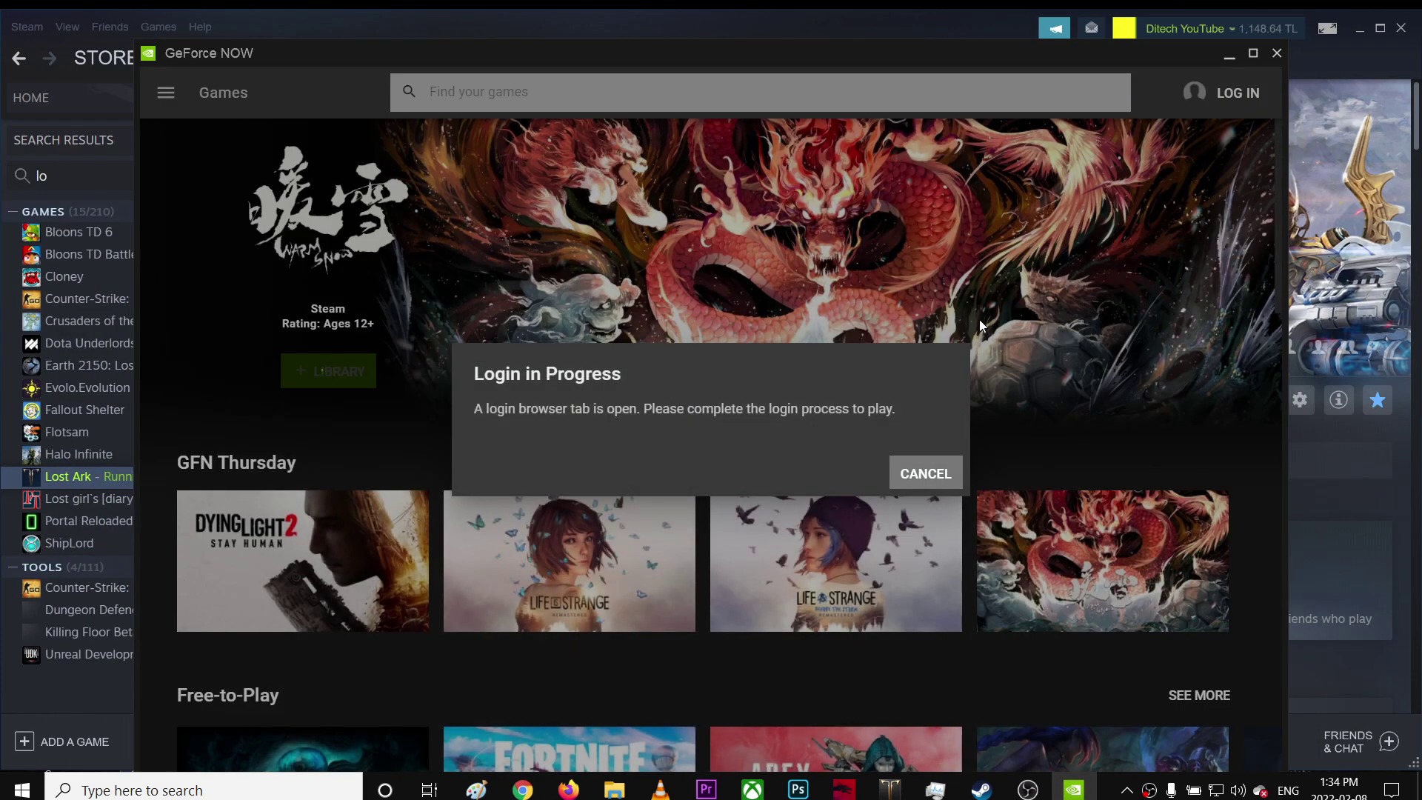